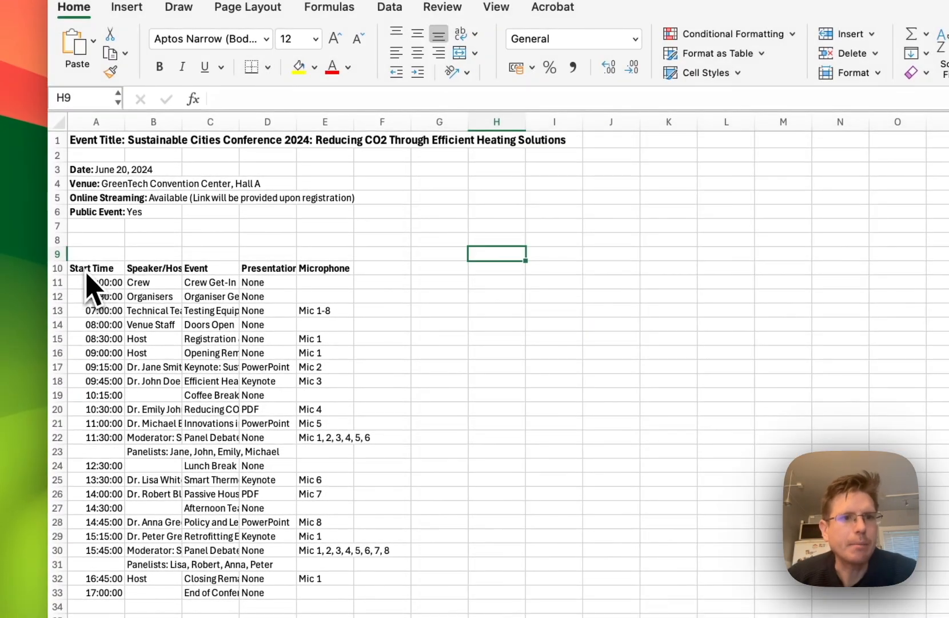
Switch from the spreadsheet to CueTimer and open the column configuration of the cue list.
click(86, 273)
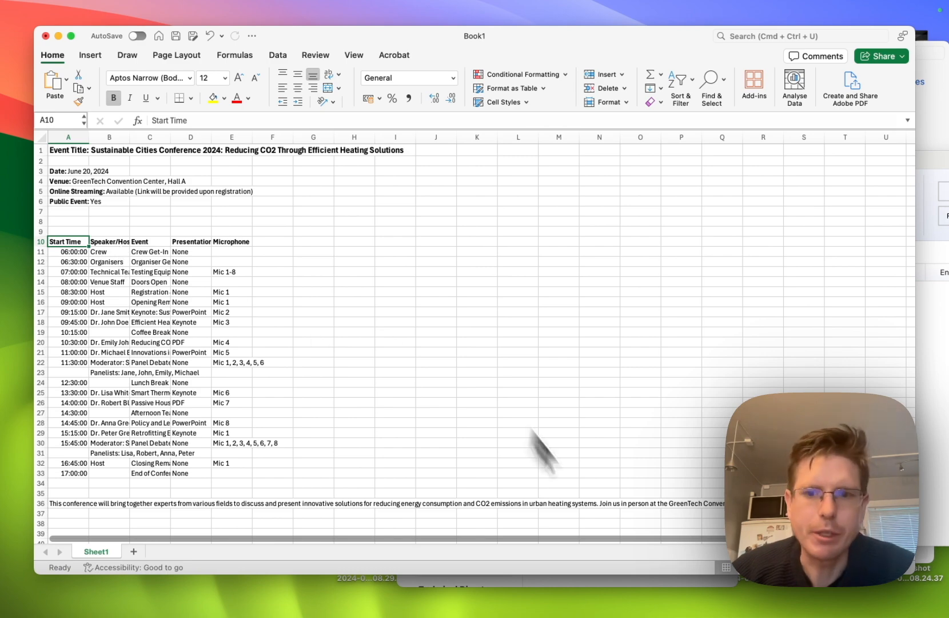
mouse_move(632, 603)
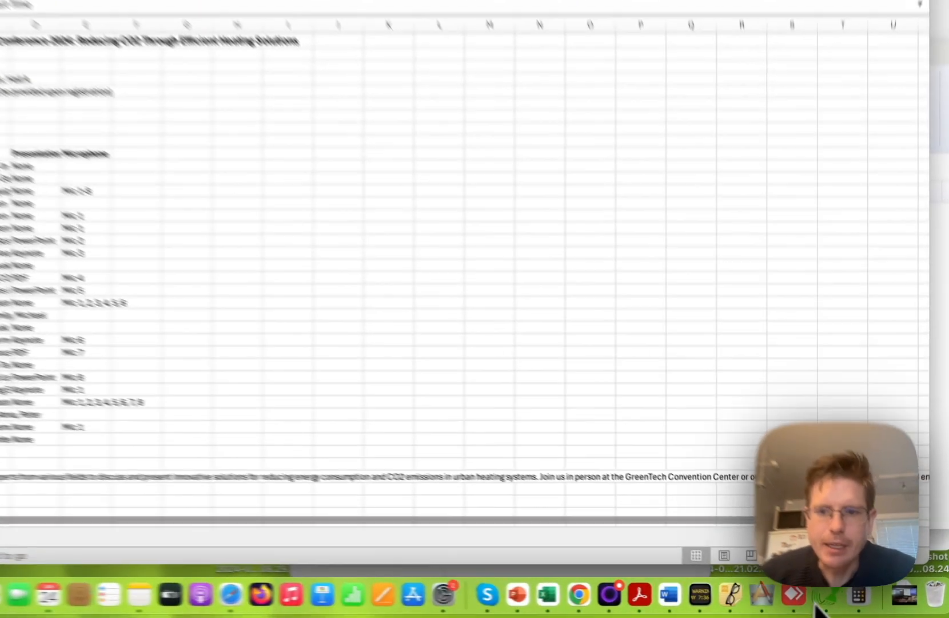
click(835, 603)
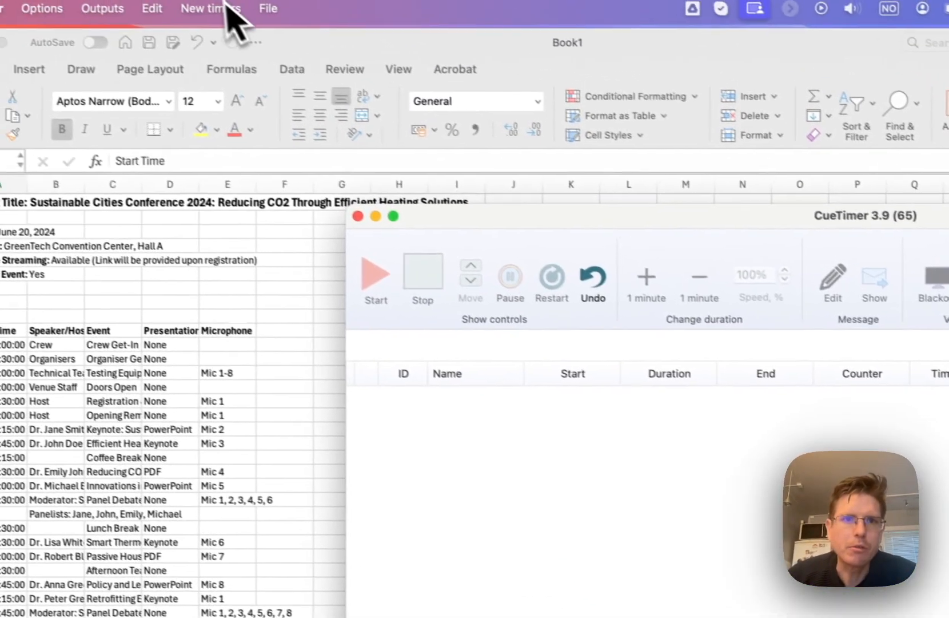
click(283, 13)
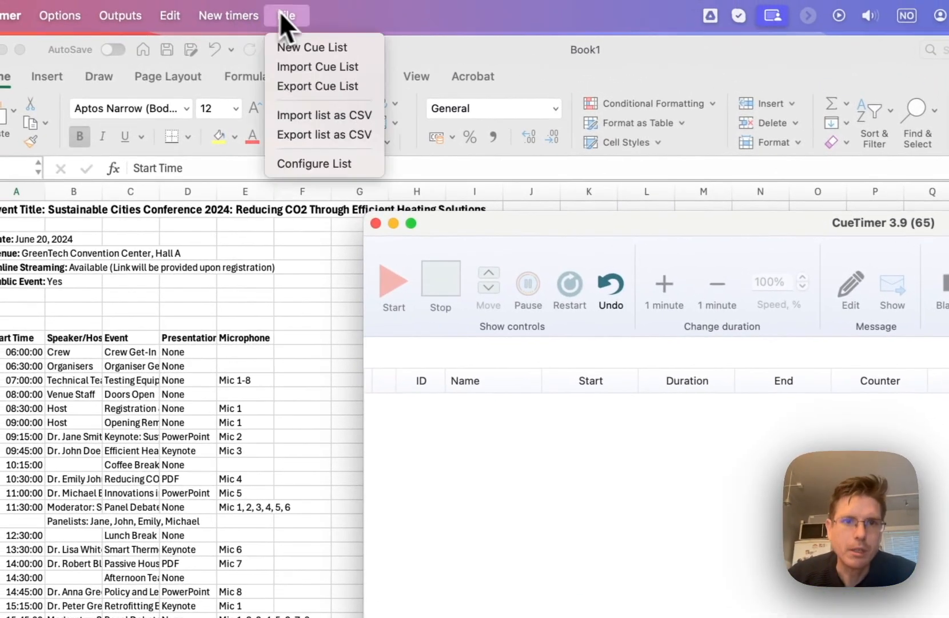
click(321, 165)
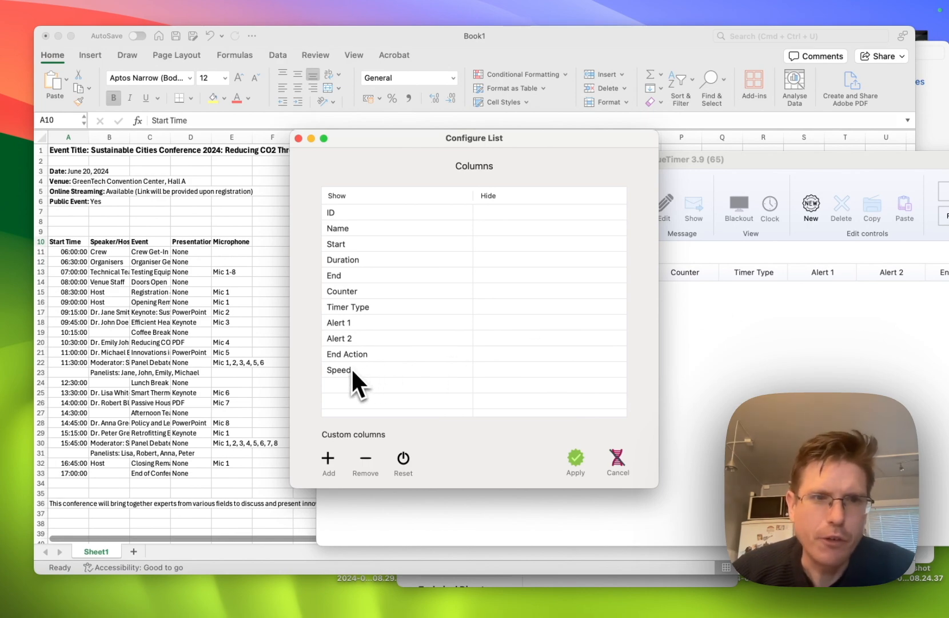
Hide the Speed, Alert 1, Alert 2 and Counter columns in the list configuration.
drag(350, 367, 568, 273)
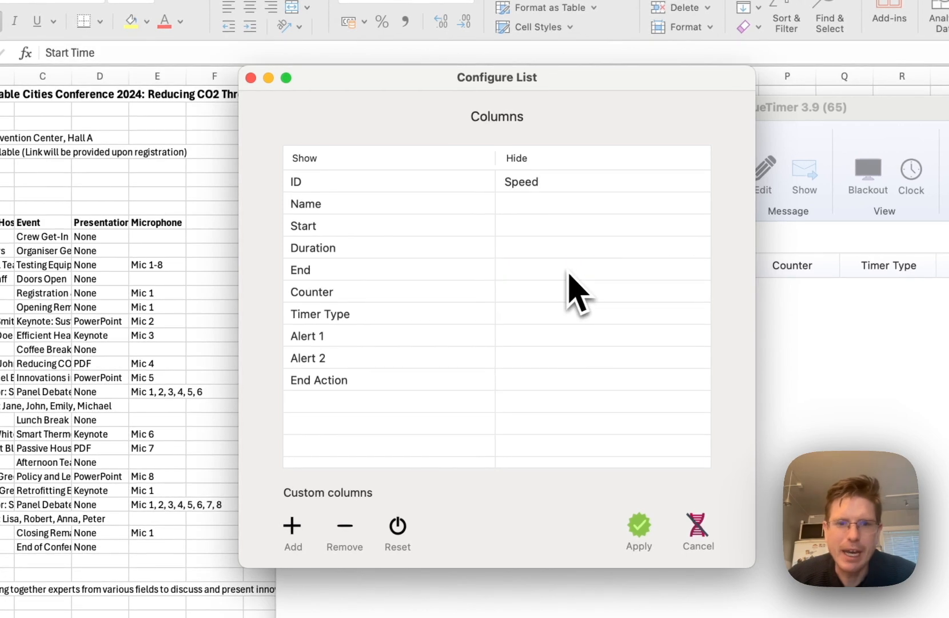
drag(353, 342, 597, 232)
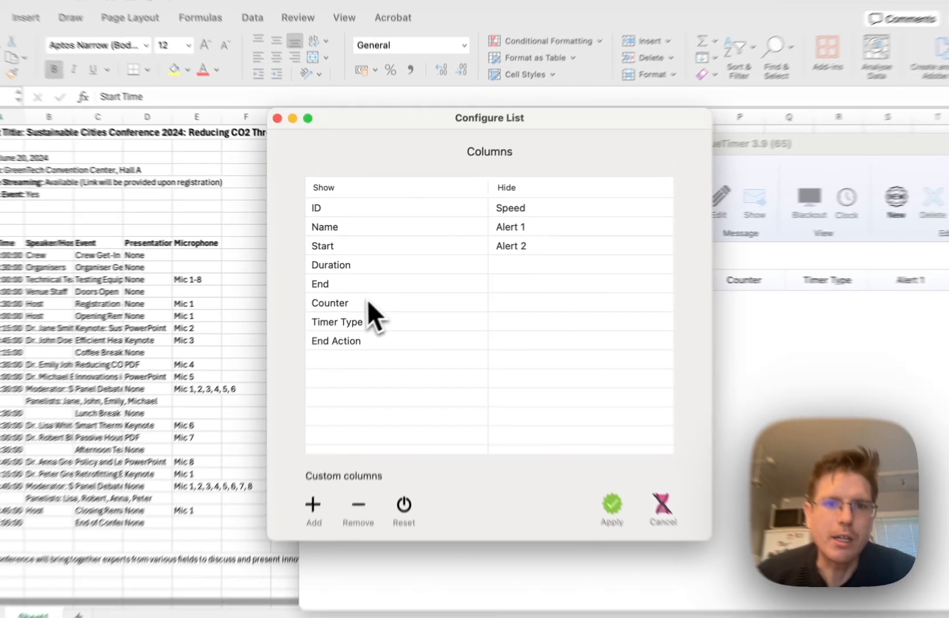
click(364, 292)
drag(350, 318, 558, 269)
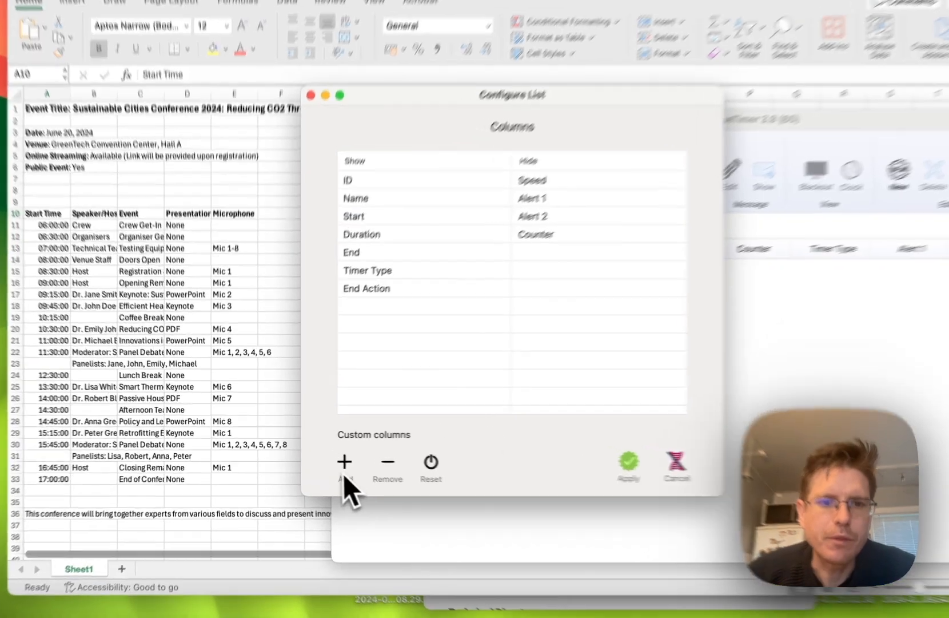
Add three custom columns named Event, Presentation and Microphone.
click(343, 473)
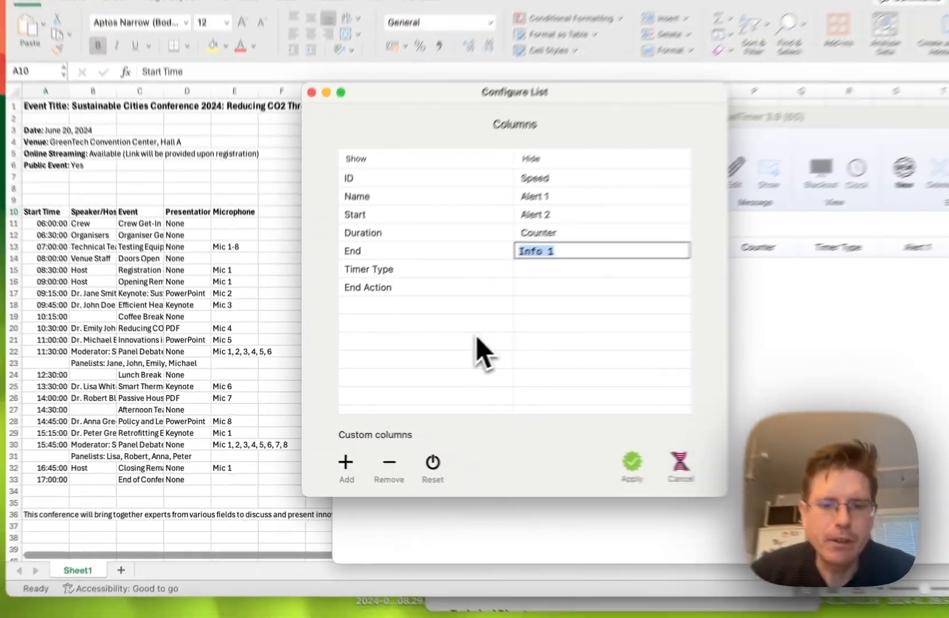
text(Ev)
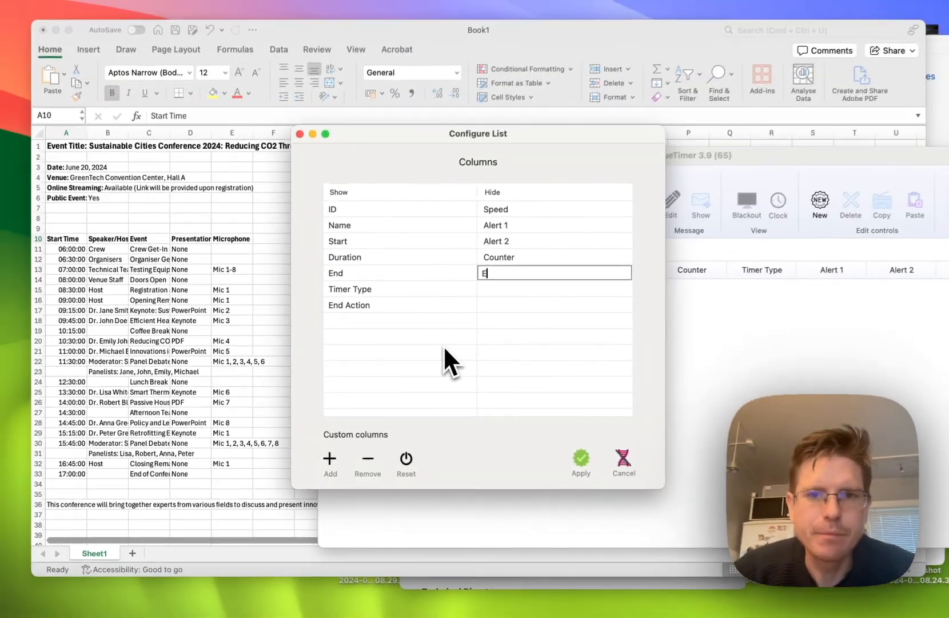
text(ent)
key(Return)
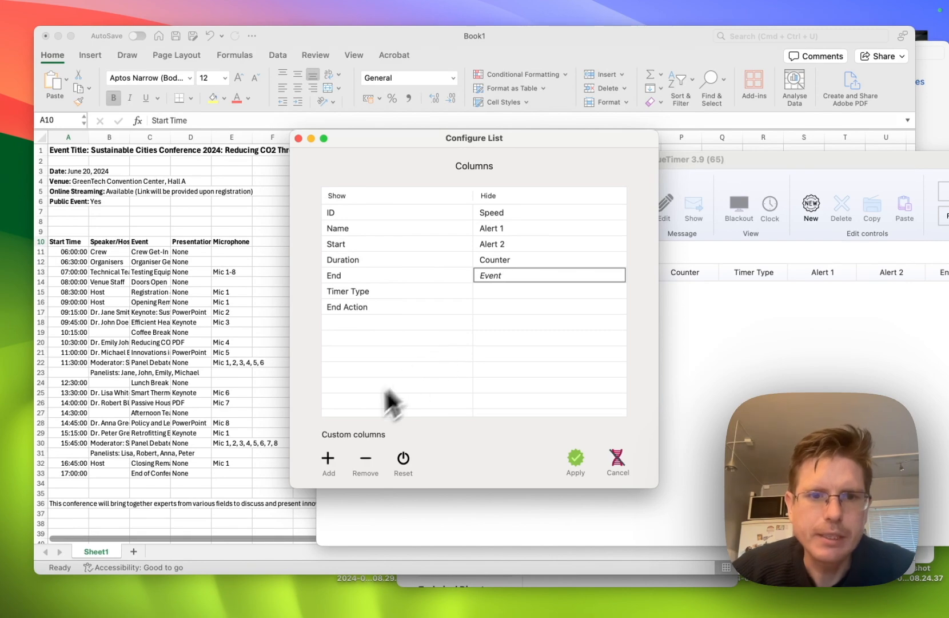
click(329, 459)
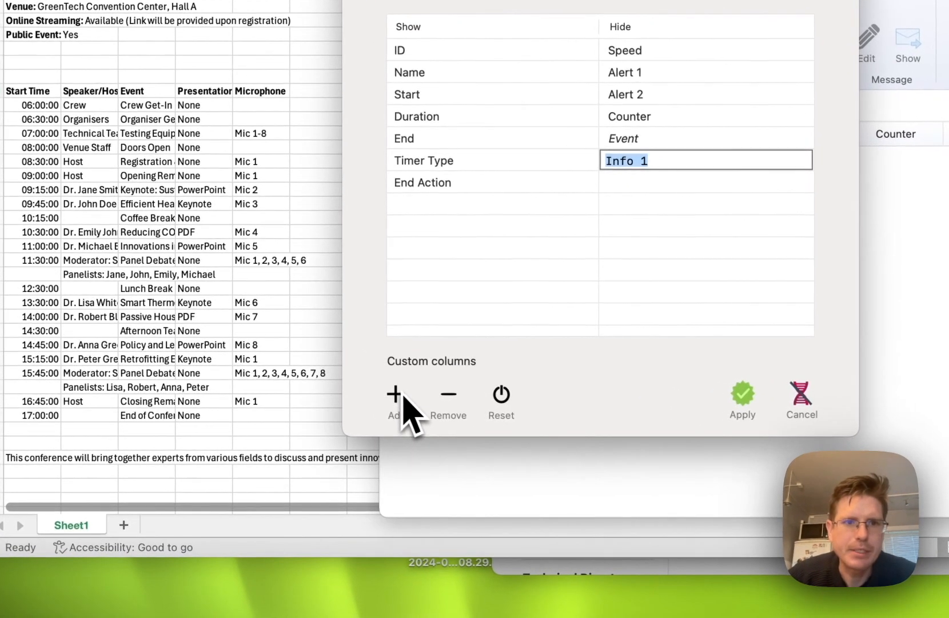
text(Presentation)
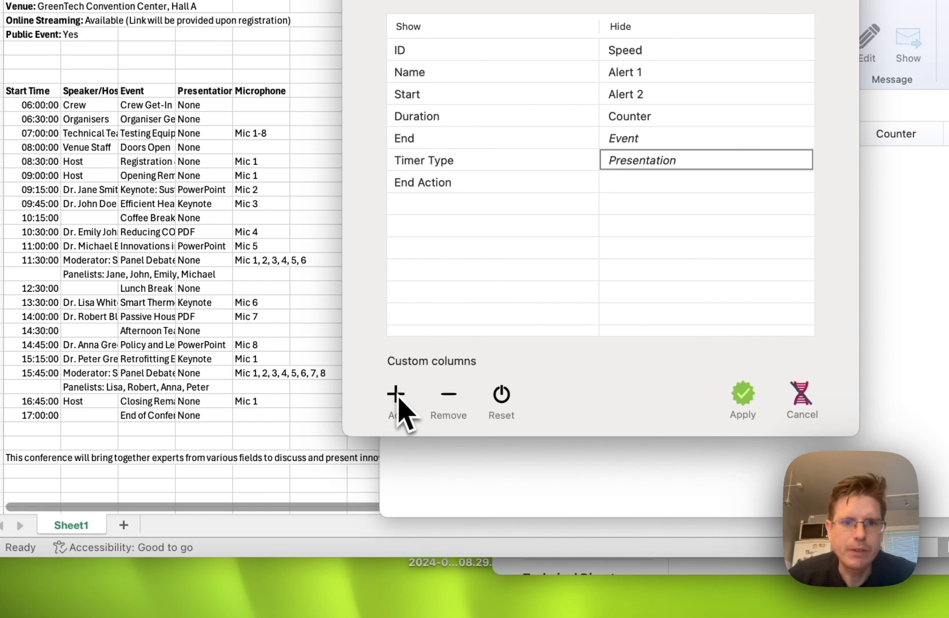
click(396, 393)
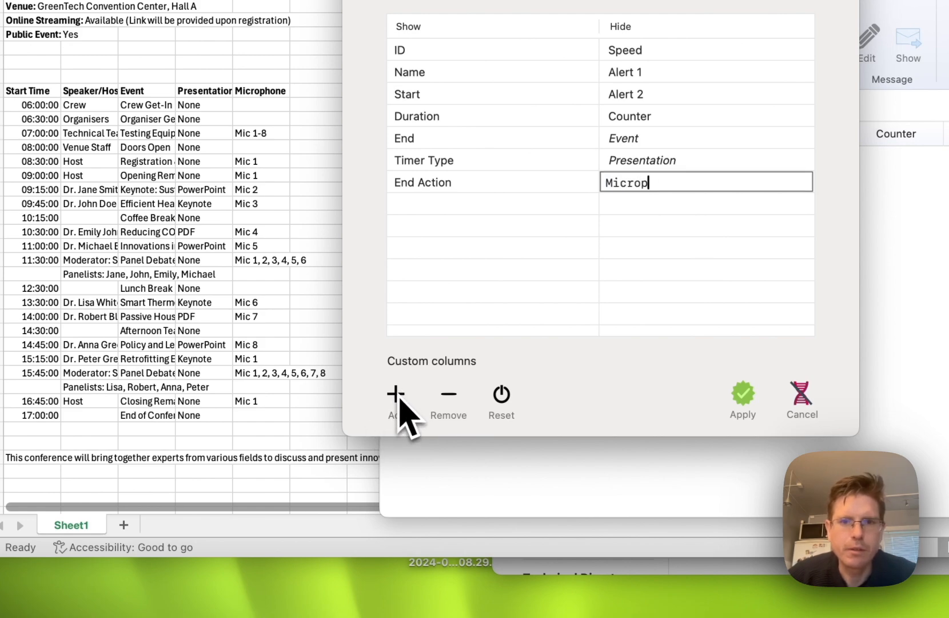
key(Return)
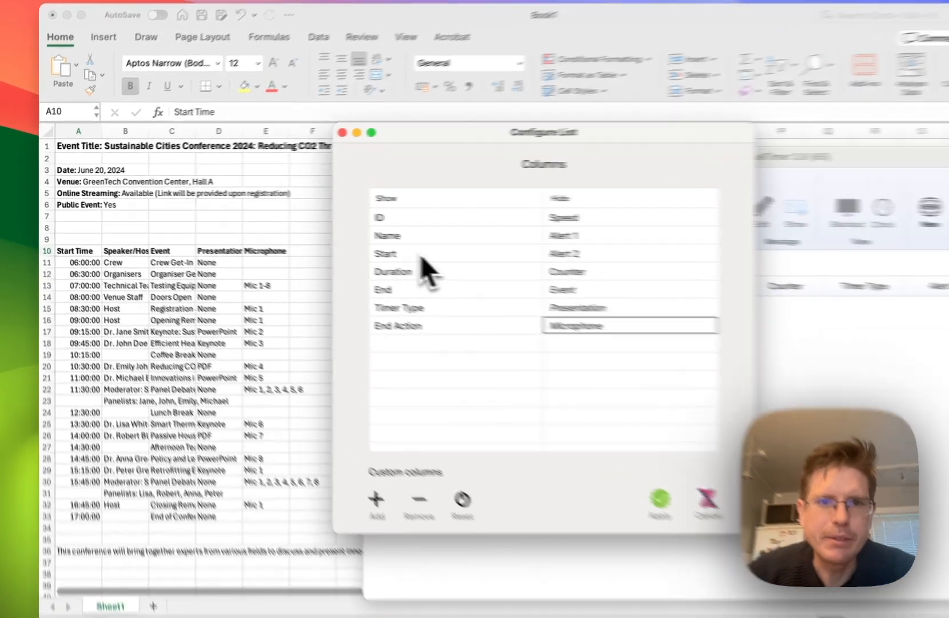
Reorder the shown columns so that Start, Duration and End come first.
click(366, 245)
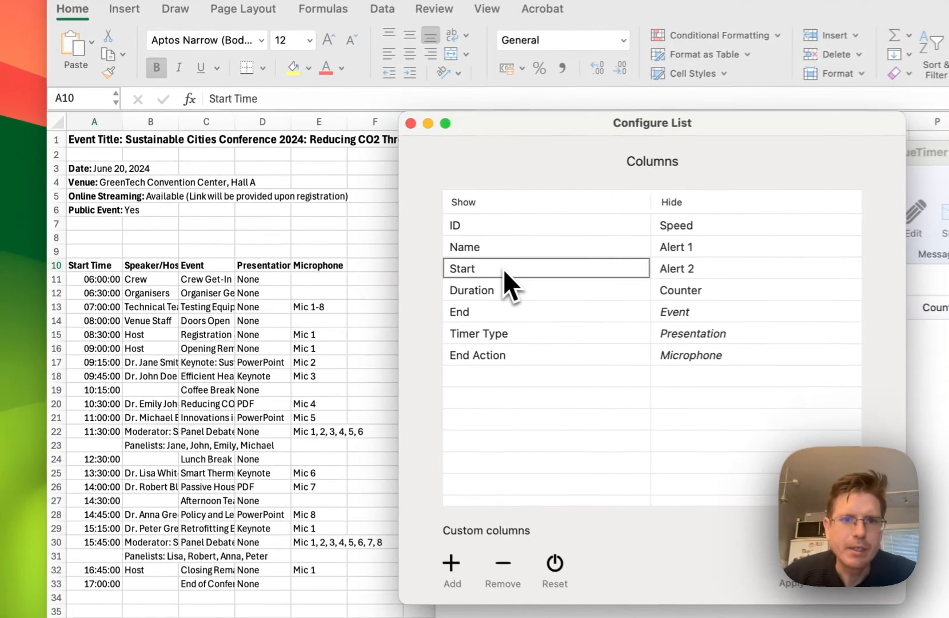
drag(512, 270, 512, 230)
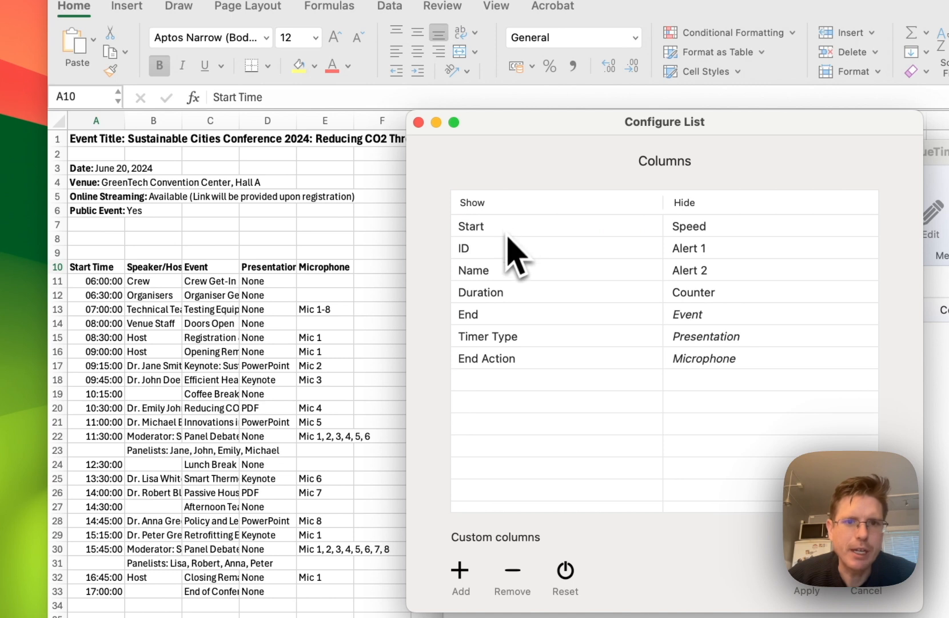
drag(495, 292, 495, 247)
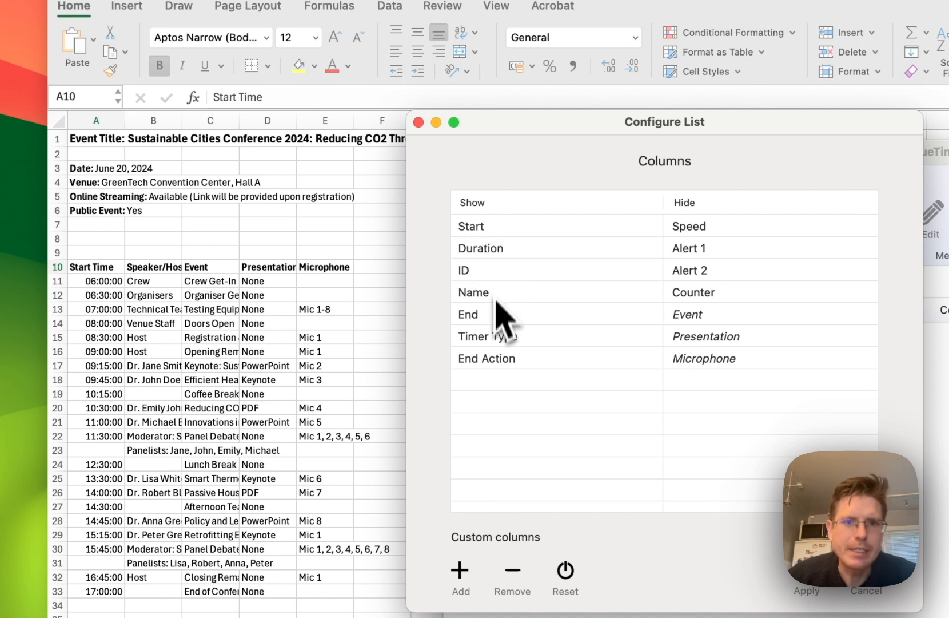
drag(494, 311, 490, 275)
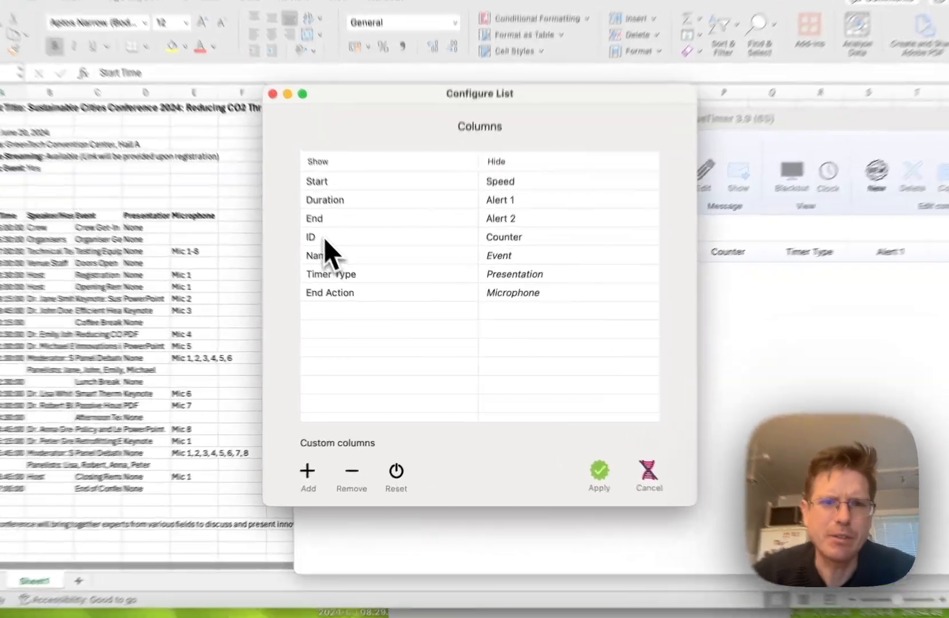
Hide the ID column, show Event, Presentation and Microphone after Name, and apply the column configuration.
drag(343, 259, 518, 242)
drag(549, 186, 549, 186)
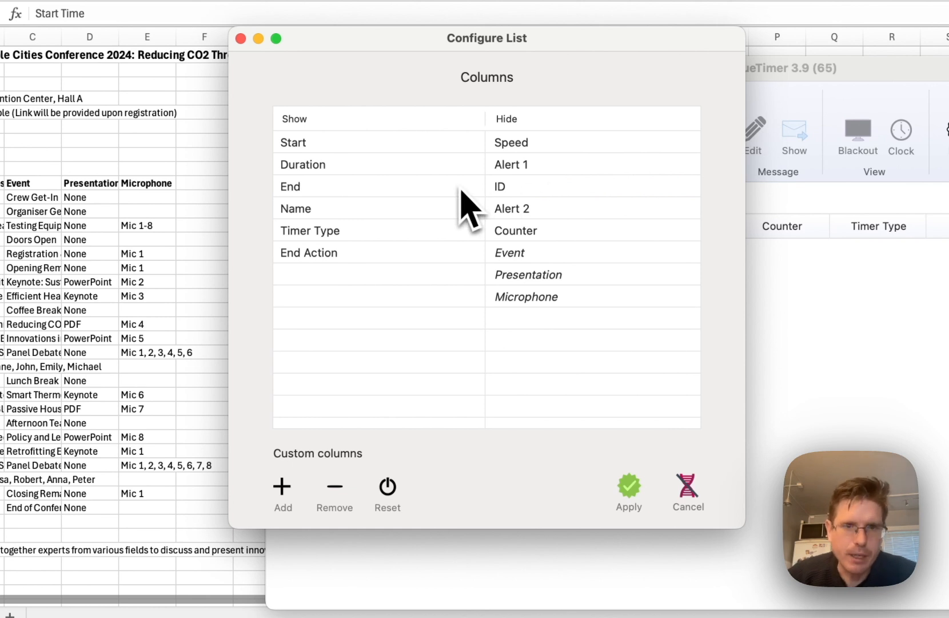
drag(550, 256, 372, 228)
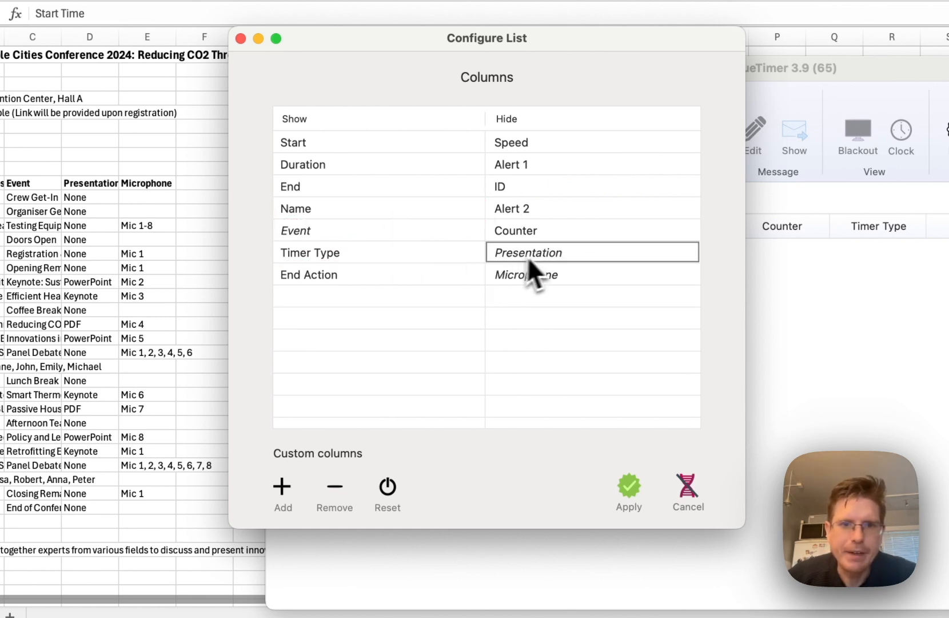
drag(527, 257, 386, 285)
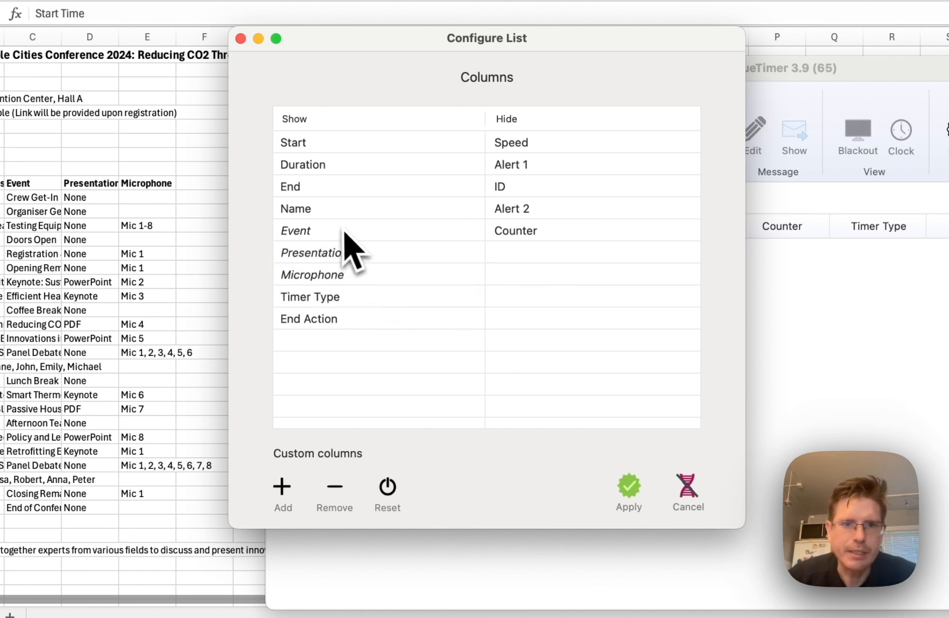
click(635, 490)
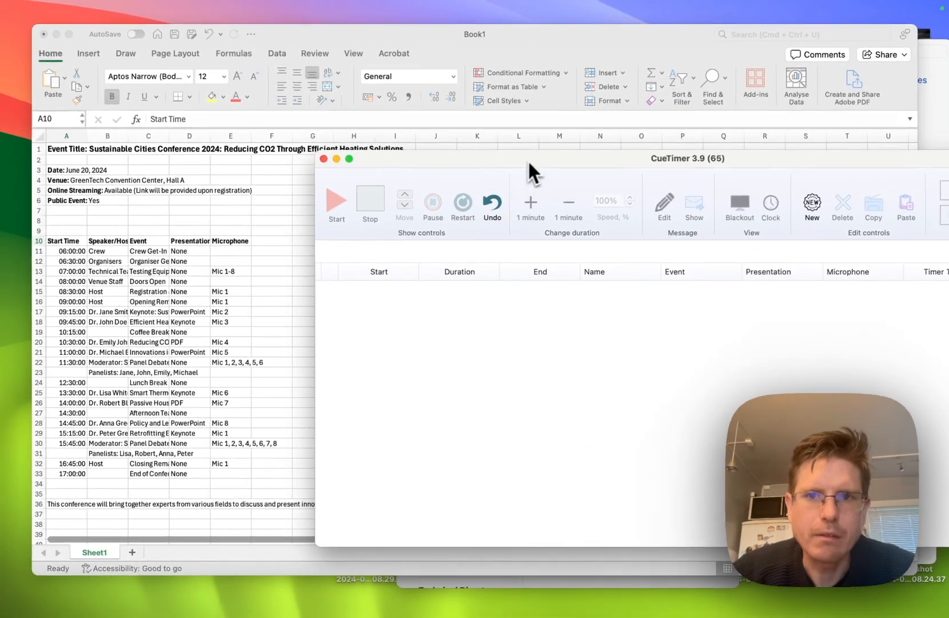
Reposition and narrow the CueTimer window to see all list columns beside the spreadsheet schedule.
drag(528, 159, 427, 136)
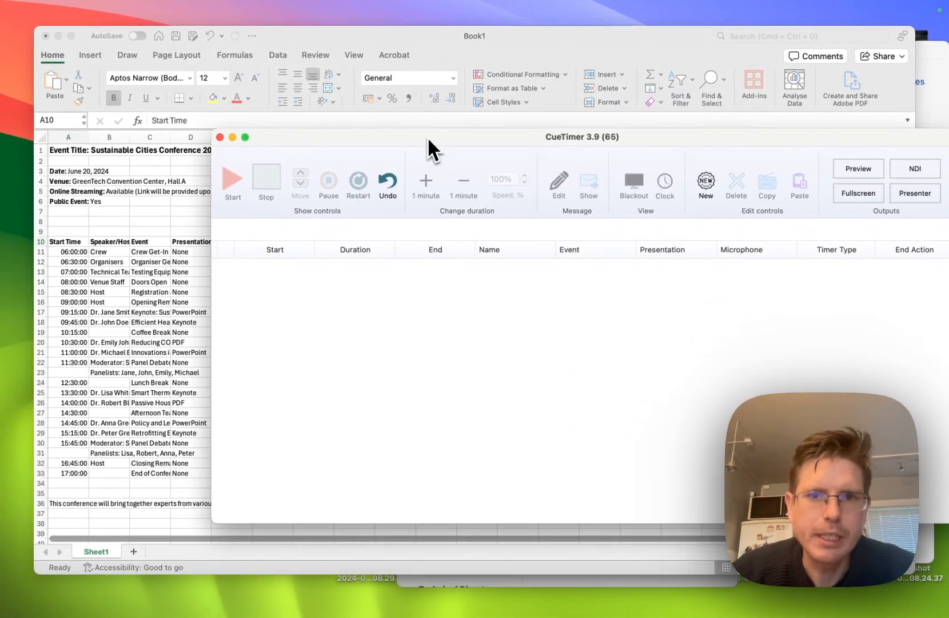
drag(210, 267, 277, 267)
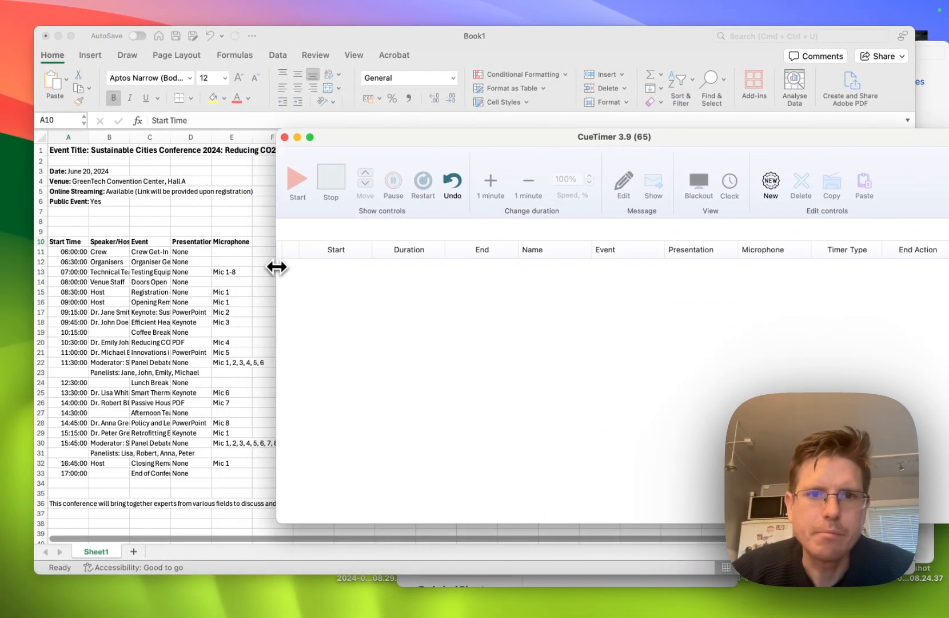
drag(468, 144, 436, 139)
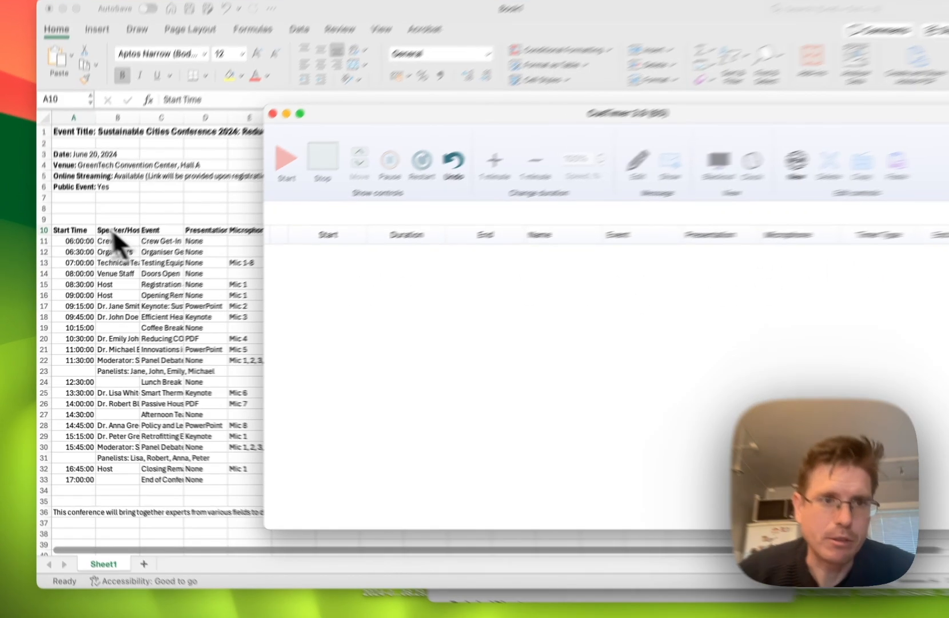
Copy the schedule range A10:E33, including its header row, from the Excel sheet.
click(75, 230)
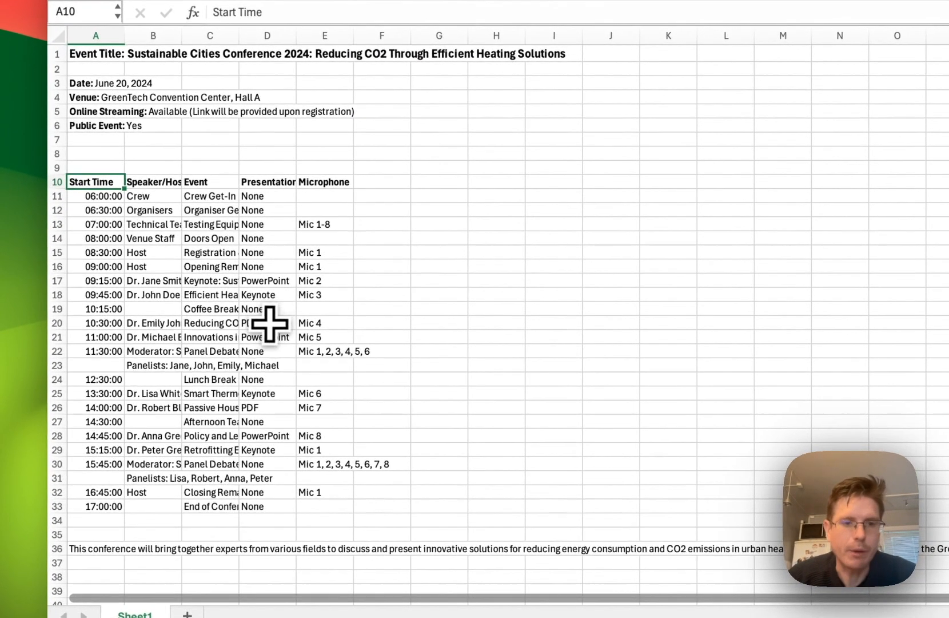
shift+click(339, 503)
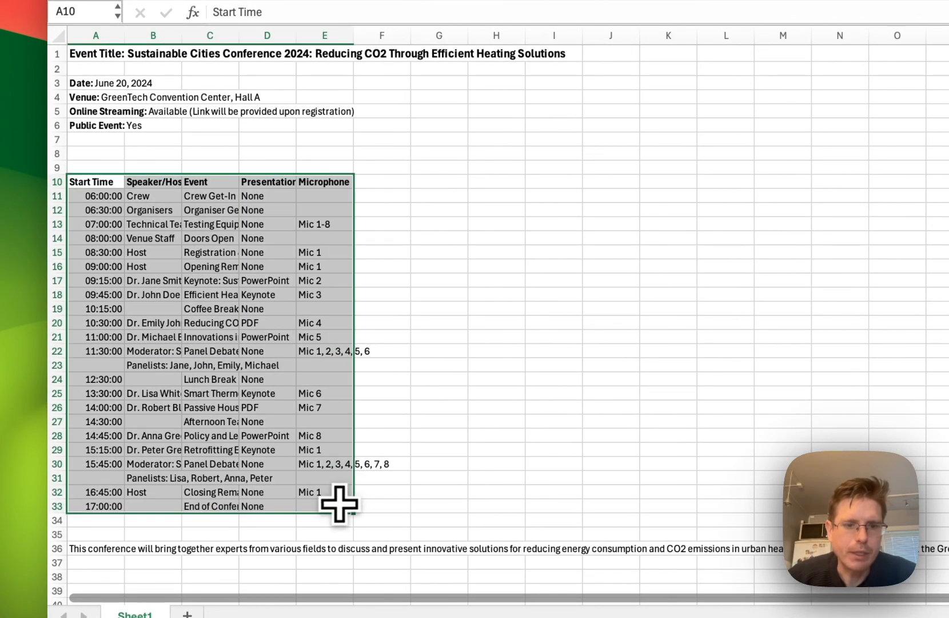
key(super+c)
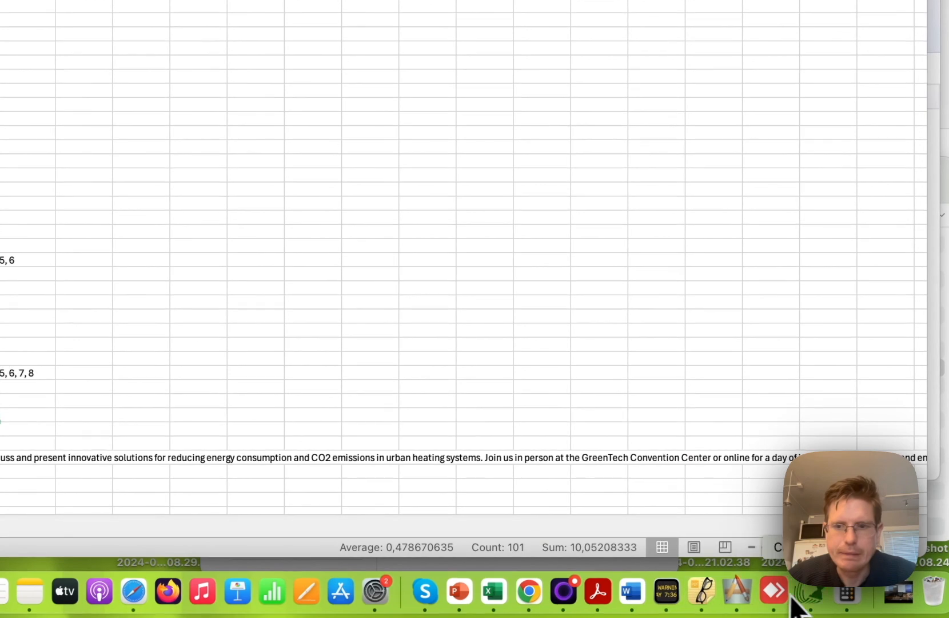
Switch to CueTimer, open the CSV list import and paste the copied schedule as import data.
click(786, 601)
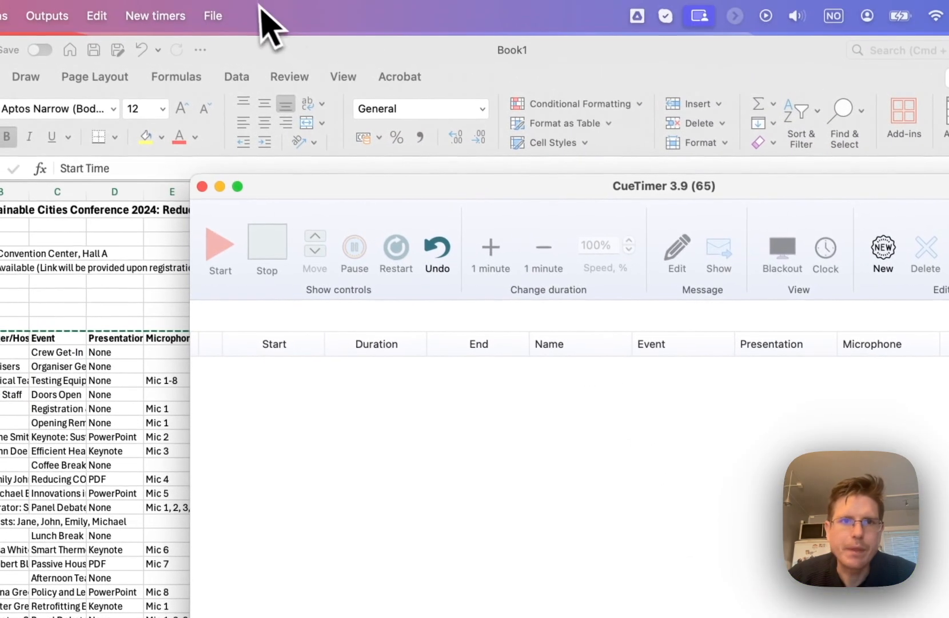
click(214, 16)
click(240, 116)
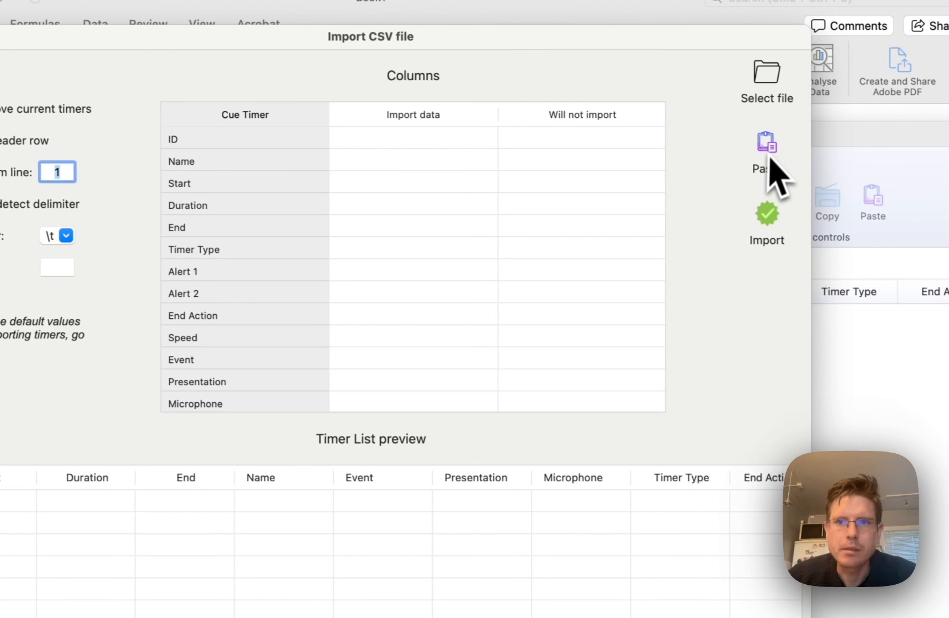
click(770, 159)
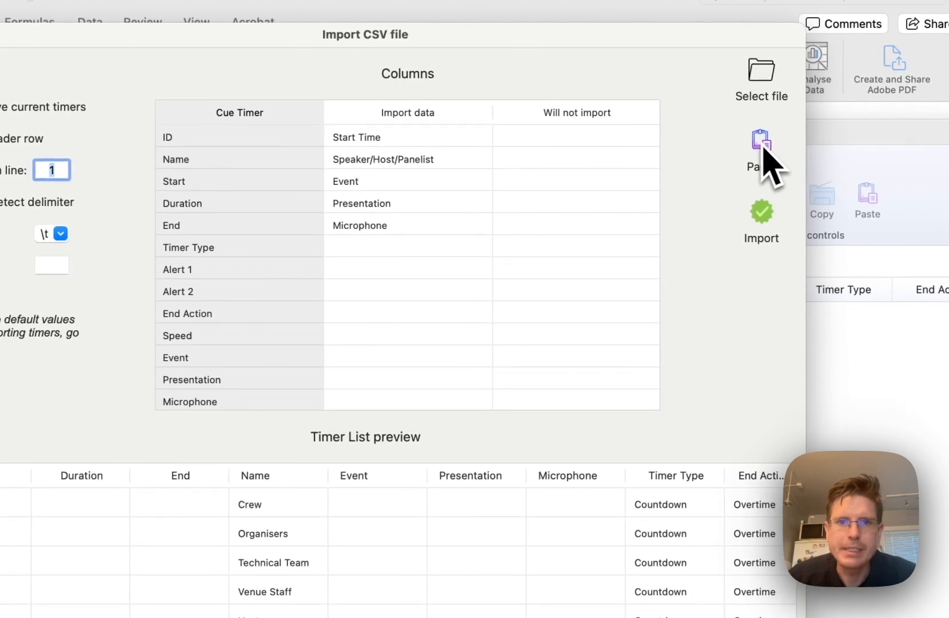
Map the imported Start Time column to Start and the imported Event column to Event.
click(394, 143)
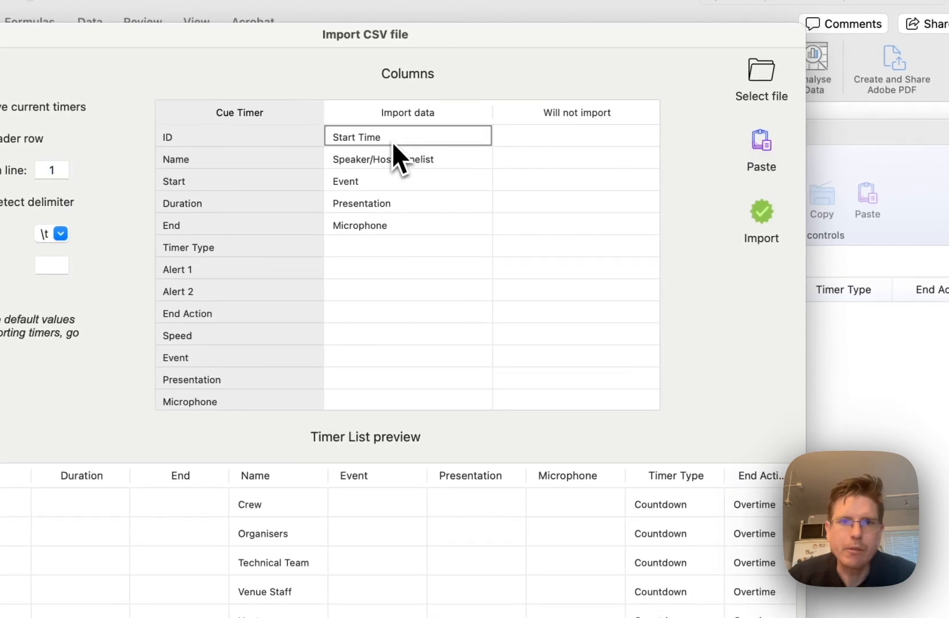
drag(391, 142, 379, 177)
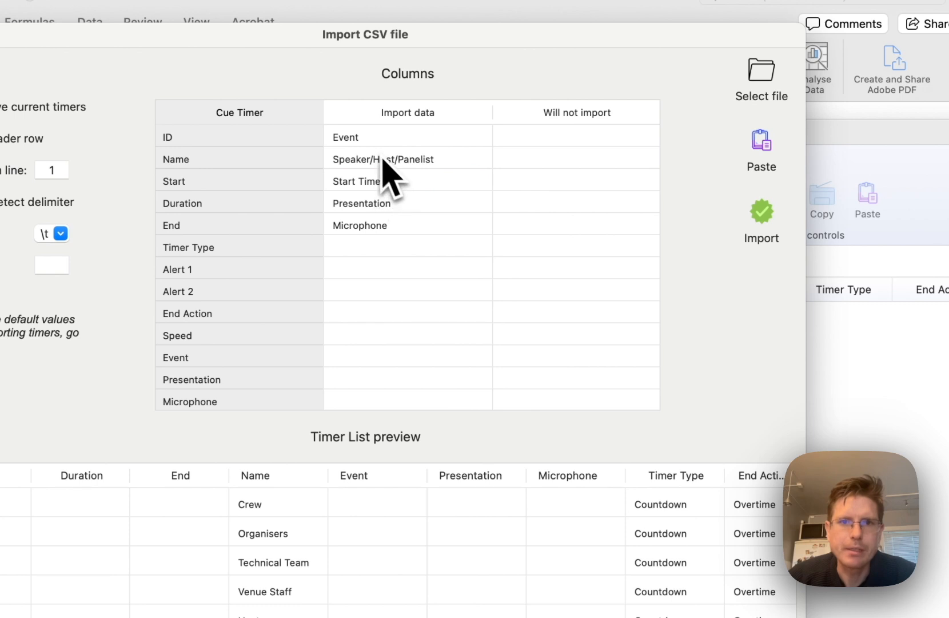
click(370, 143)
drag(369, 141, 350, 294)
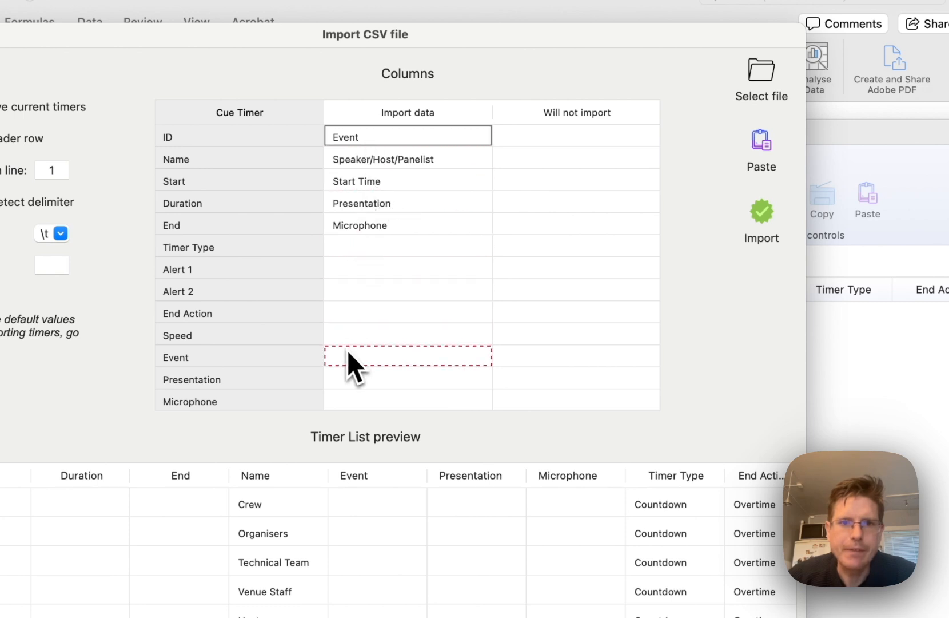
drag(348, 350, 349, 366)
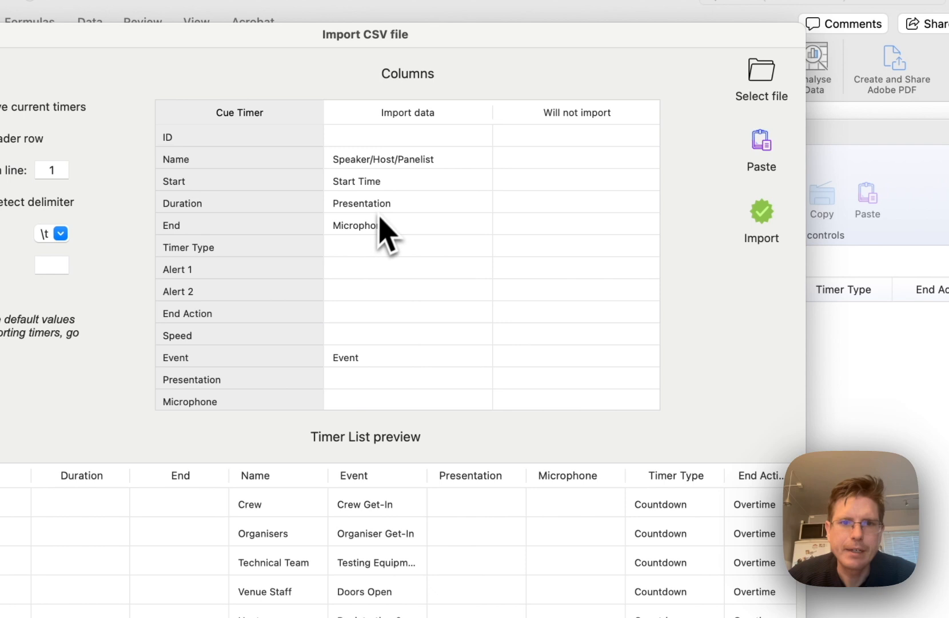
Map the imported Presentation and Microphone columns to their matching CueTimer fields and import the schedule.
drag(377, 205, 367, 390)
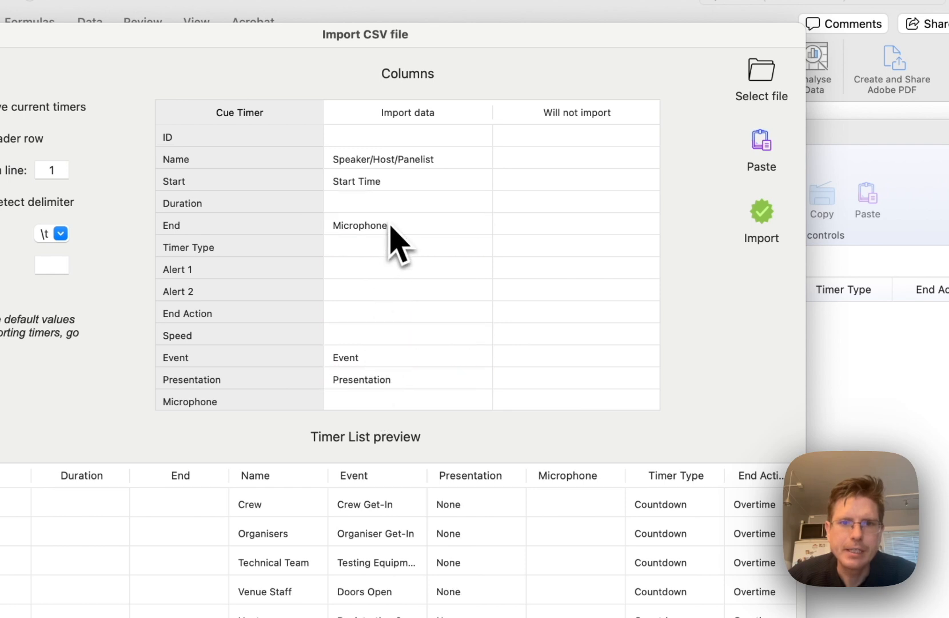
drag(388, 224, 386, 401)
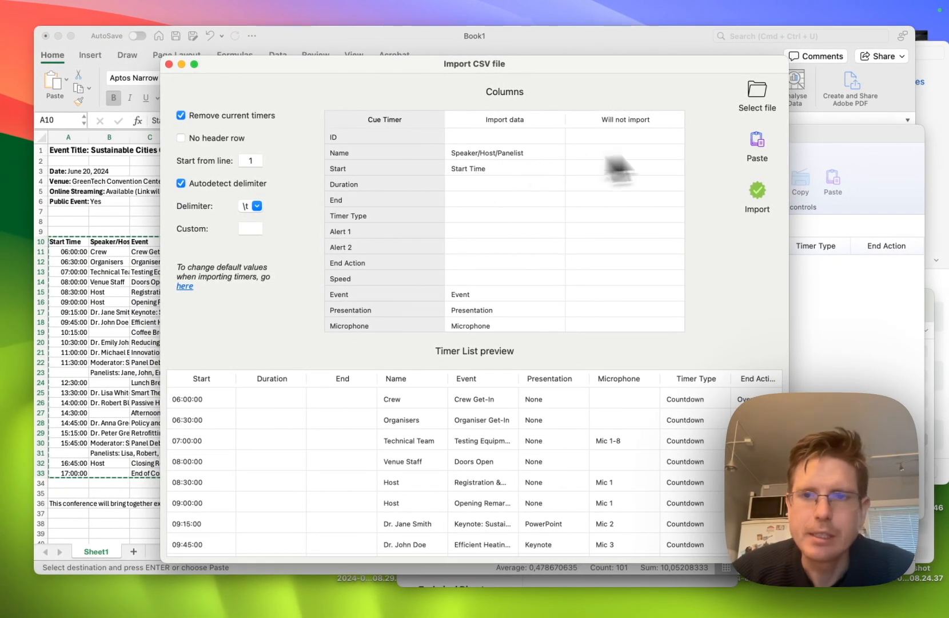
click(759, 194)
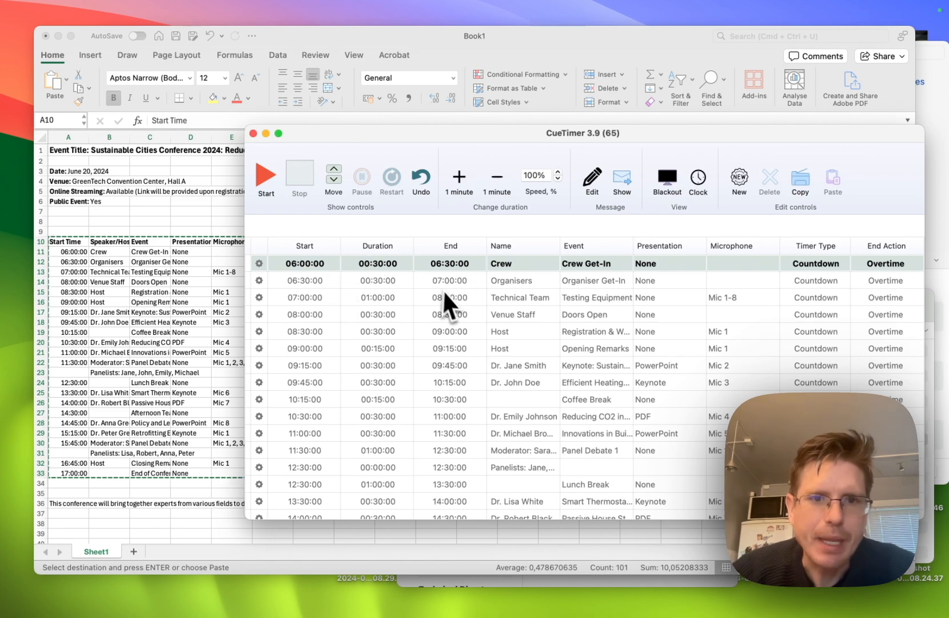
Review the imported cues' start times and durations, the Auto-Schedule option and the source schedule in Excel, and return to CueTimer.
scroll(378, 410, down, 3)
scroll(375, 416, down, 3)
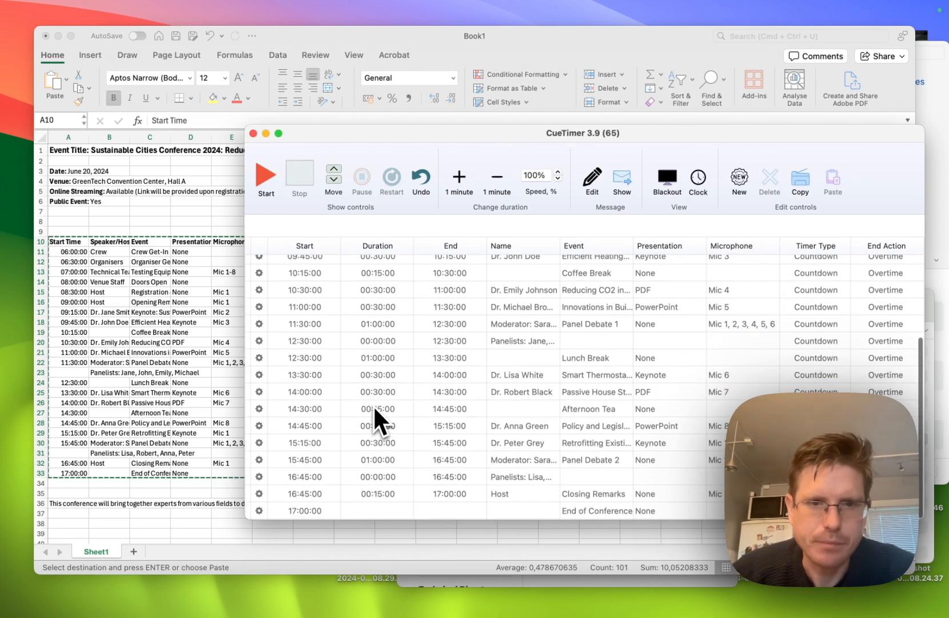
click(99, 5)
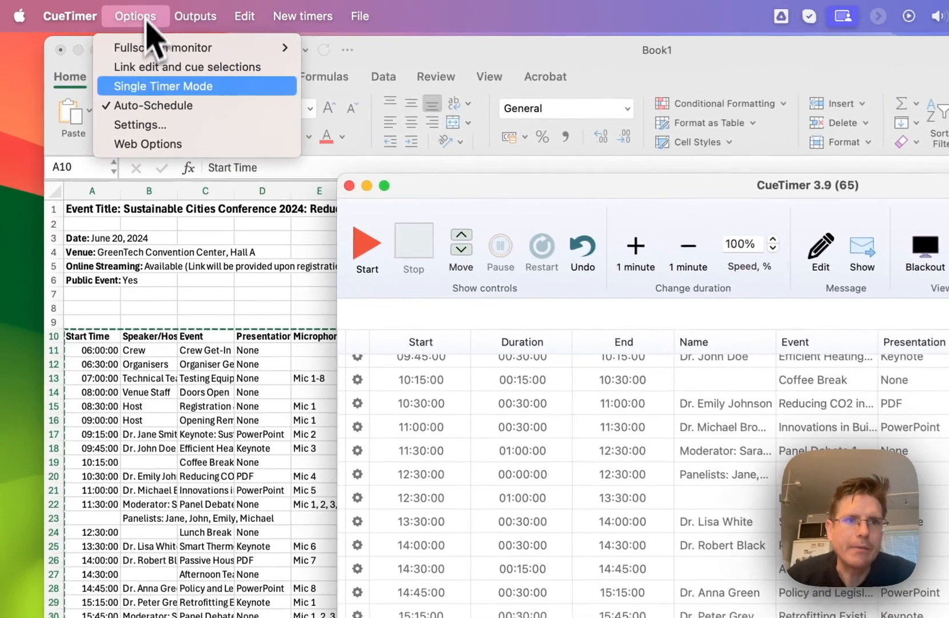
click(511, 411)
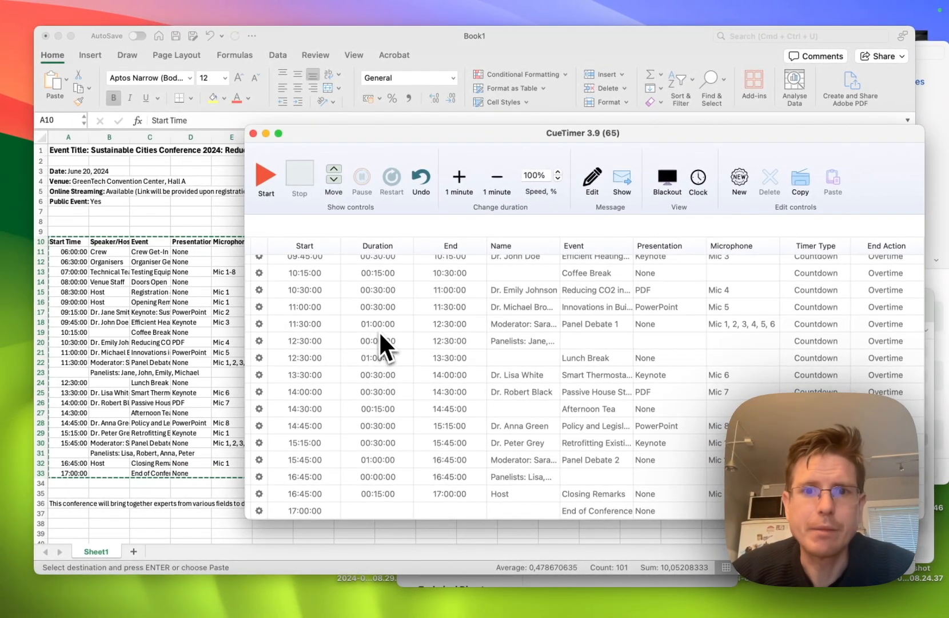
scroll(378, 331, up, 5)
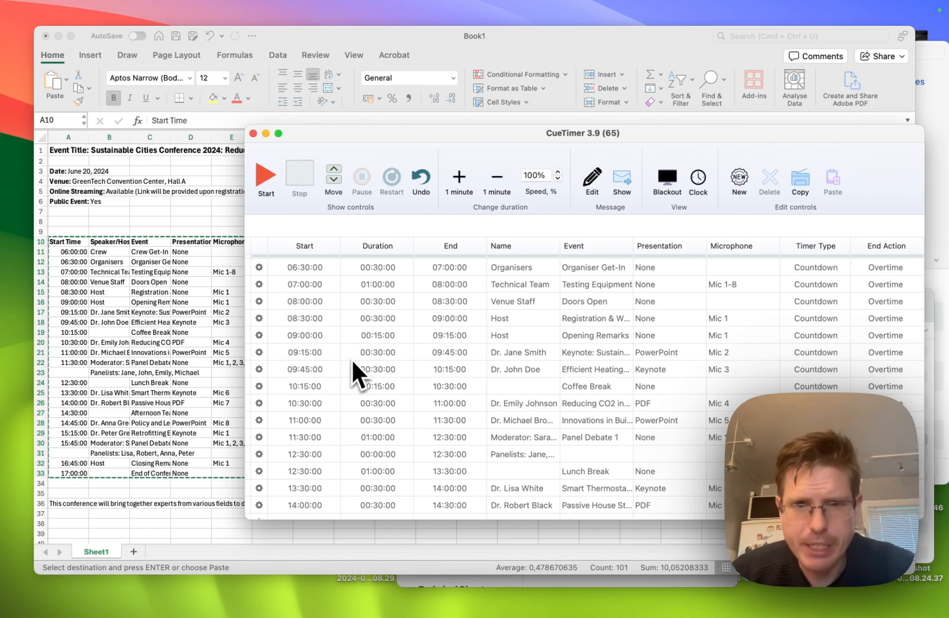
click(198, 338)
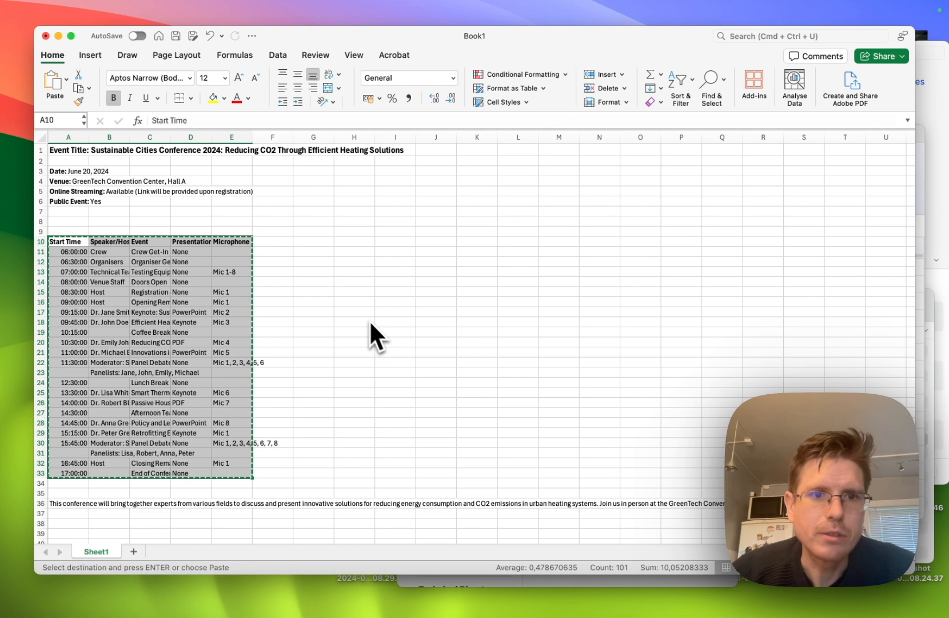
mouse_move(515, 615)
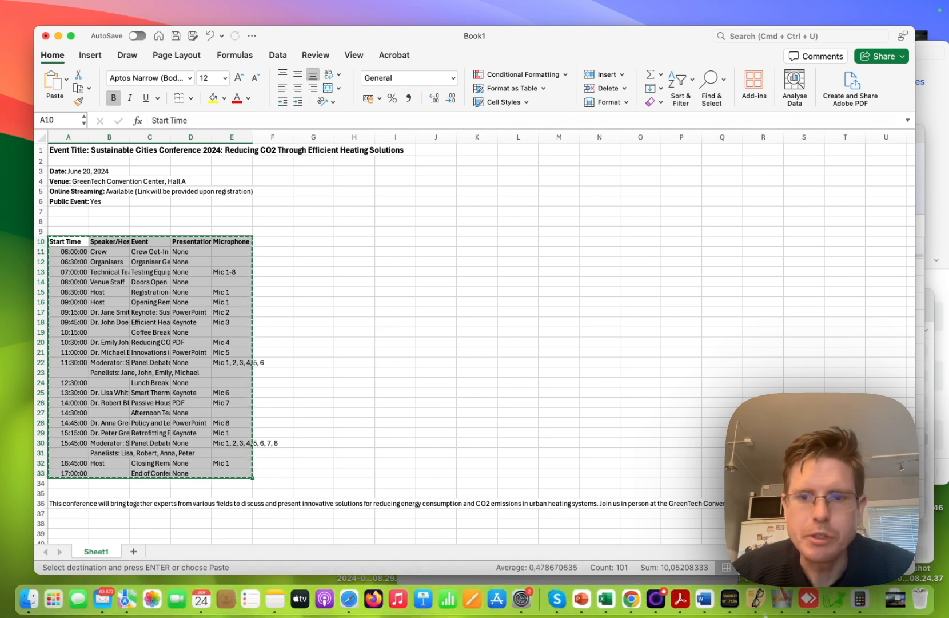
click(829, 606)
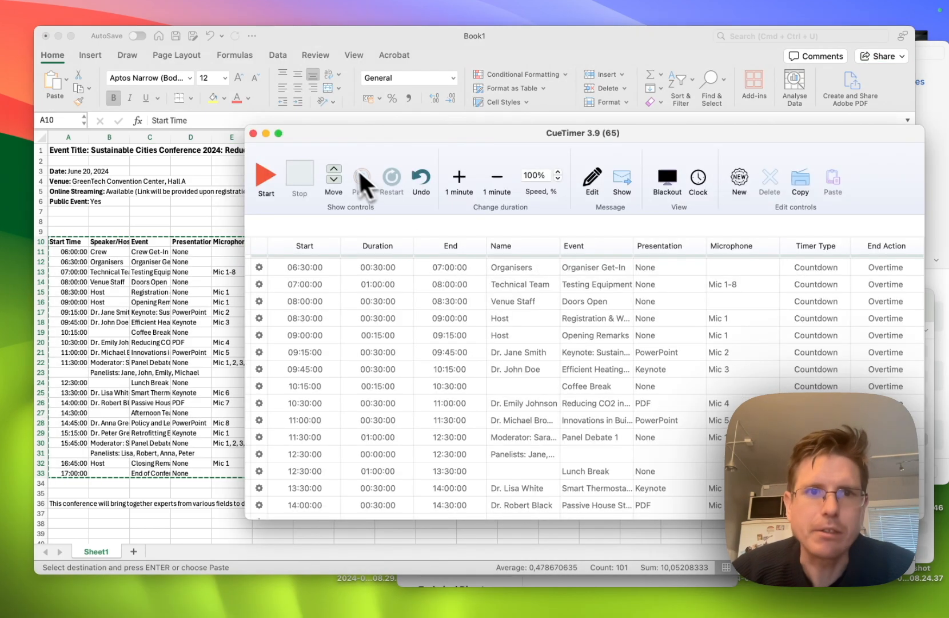
Expand the CueTimer window to full screen and start the first cue, Crew.
click(279, 134)
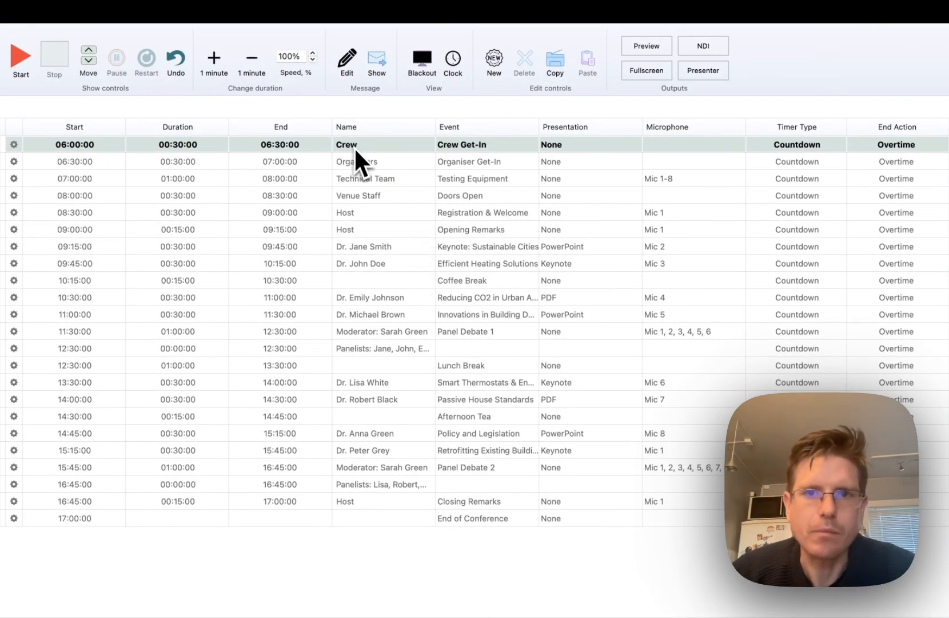
click(22, 58)
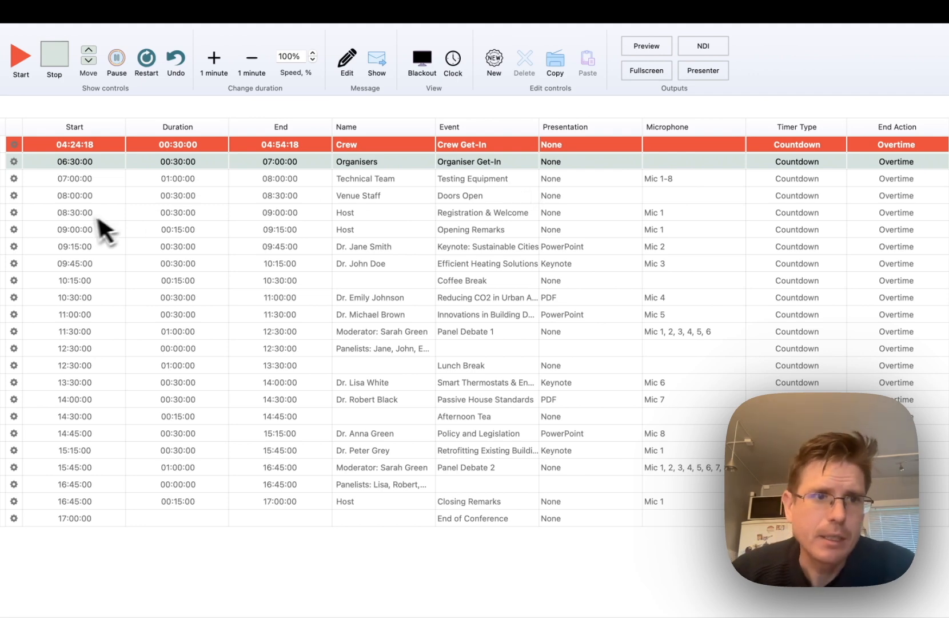
Set the speed of the 08:30 Registration & Welcome timer to 105%, apply it, and undo the change.
click(15, 219)
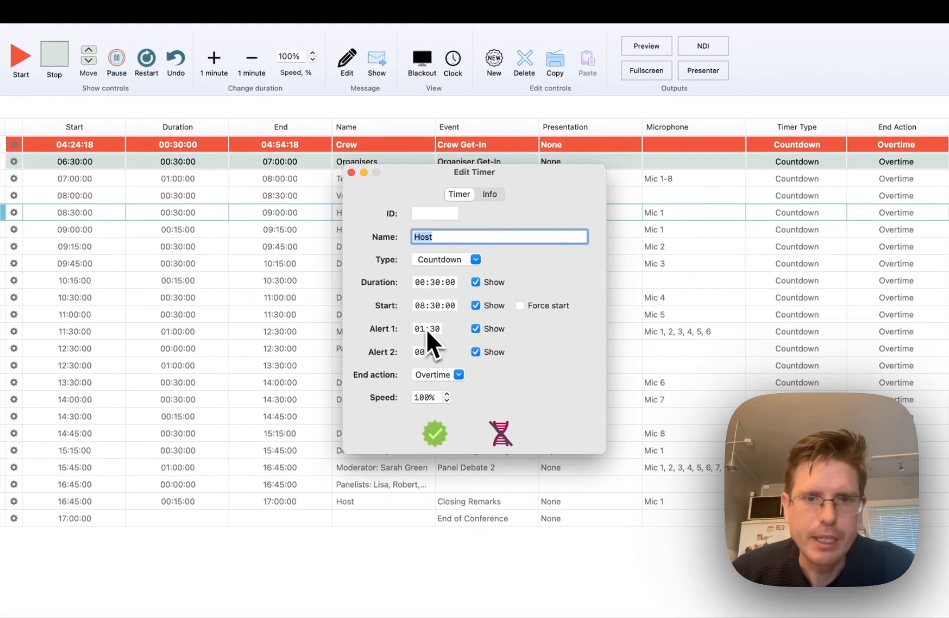
click(447, 394)
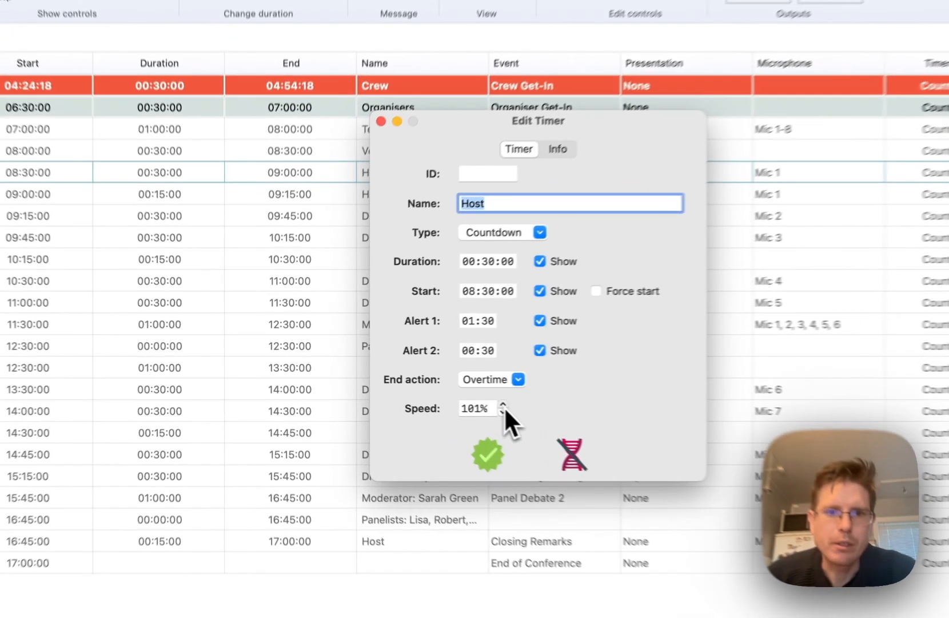
click(503, 403)
click(504, 403)
click(504, 404)
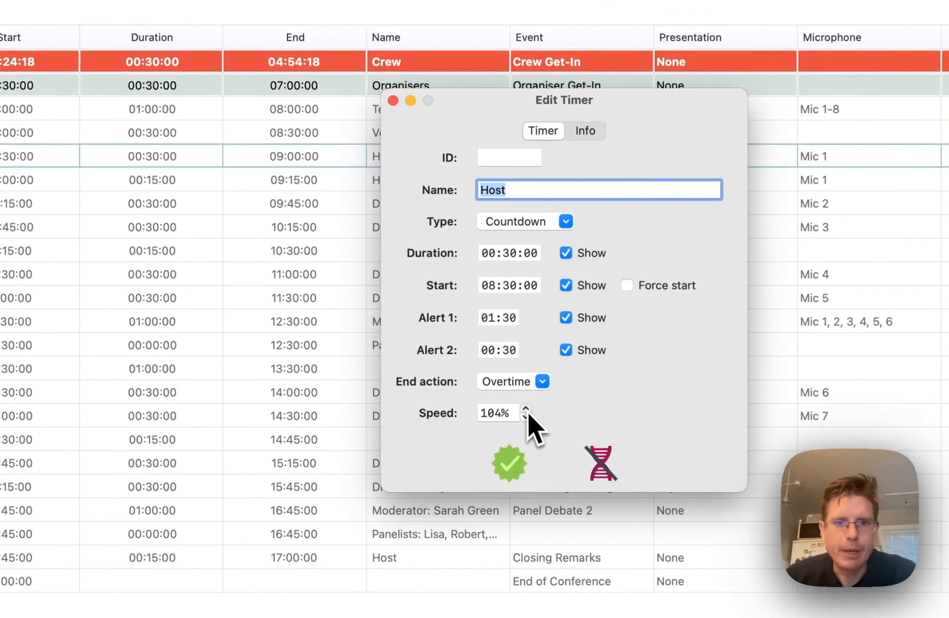
click(503, 403)
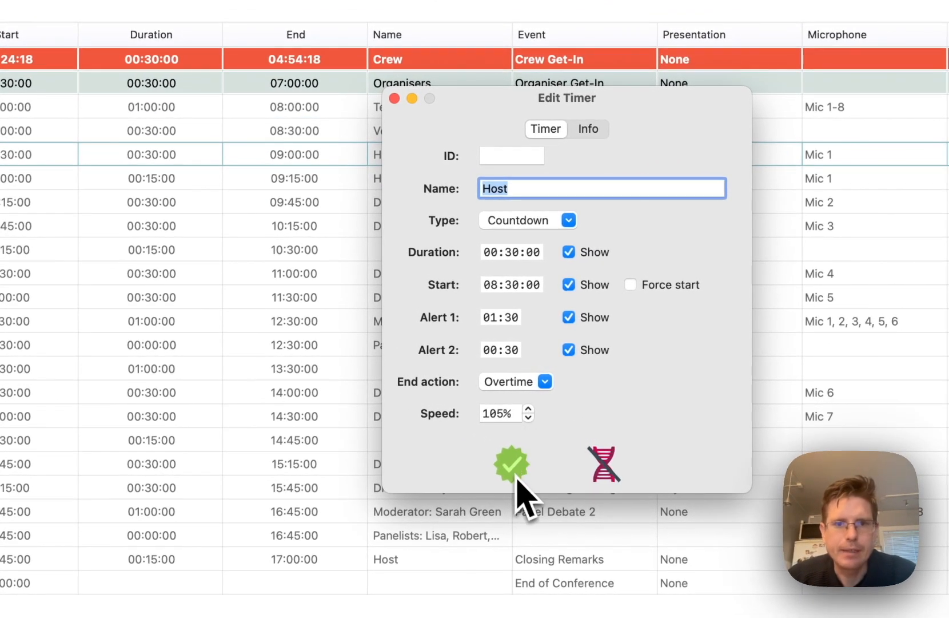
click(516, 479)
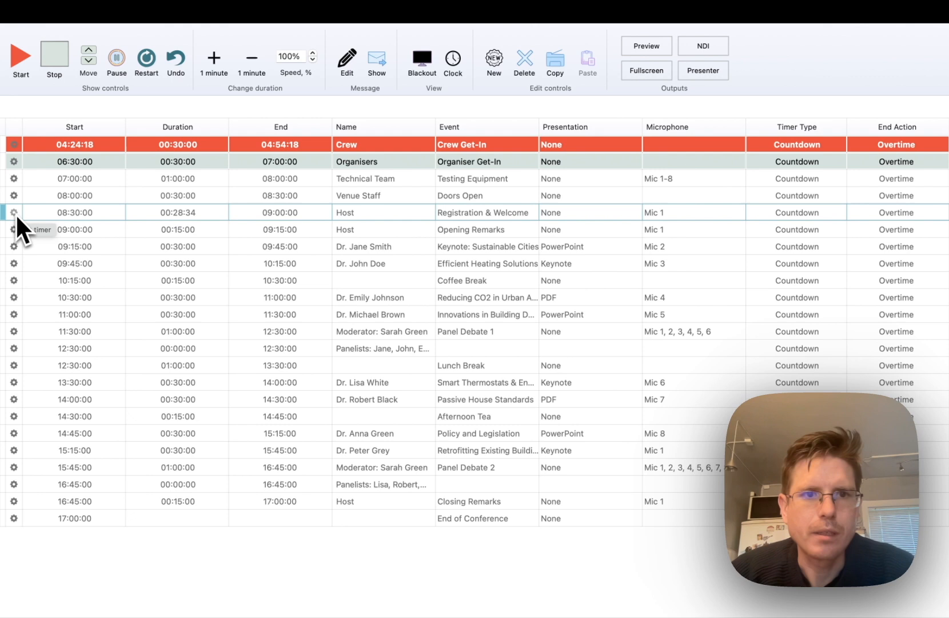
key(super+z)
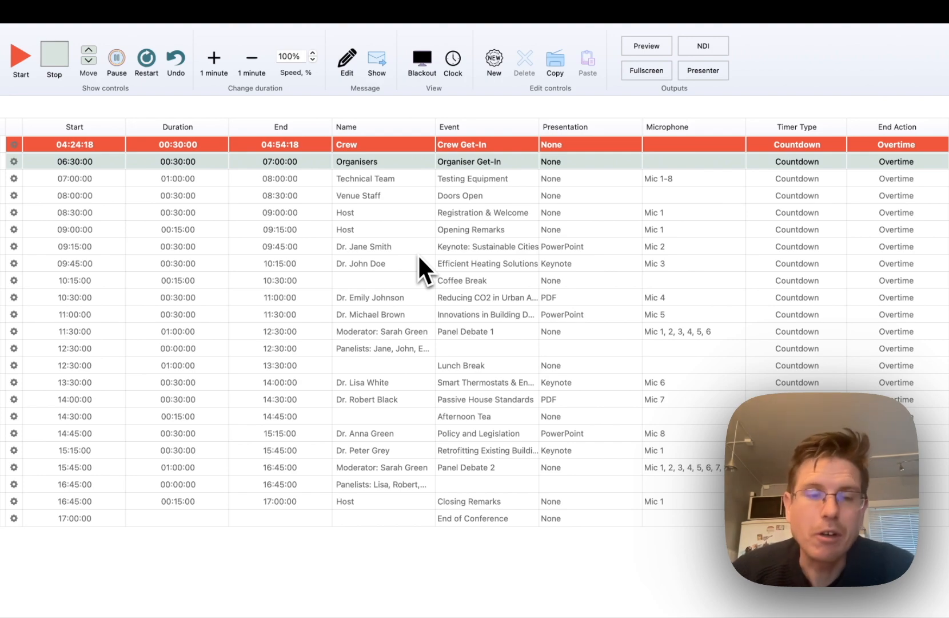
Show the Alert 1 column between Timer Type and End Action in the list and apply the column configuration.
click(14, 298)
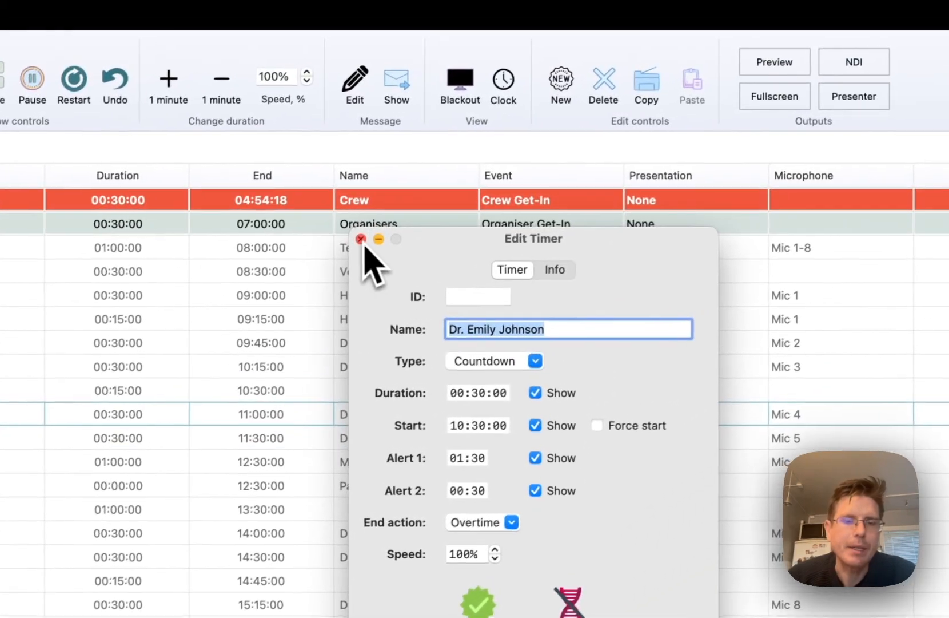
click(357, 240)
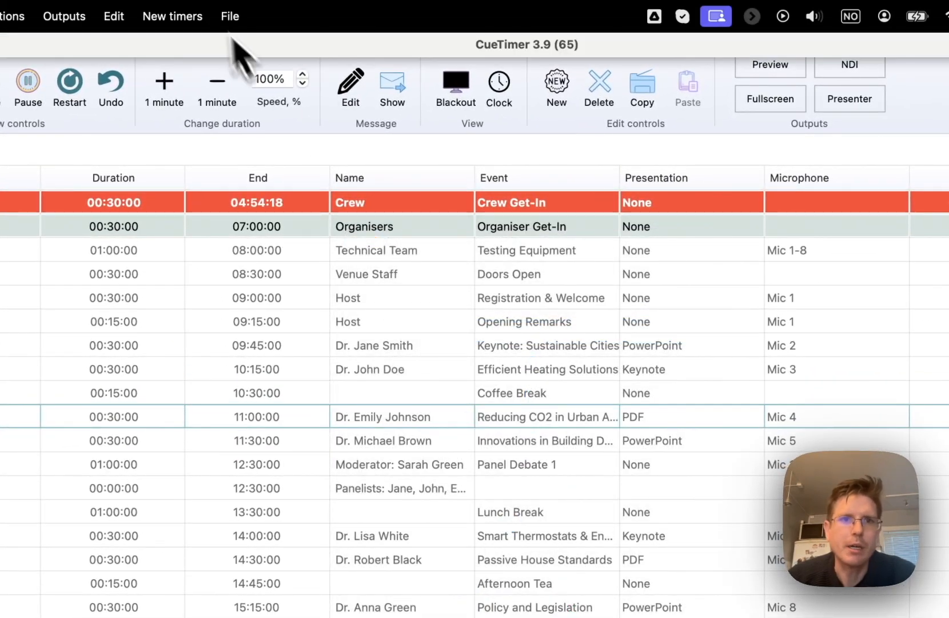
click(223, 16)
click(276, 166)
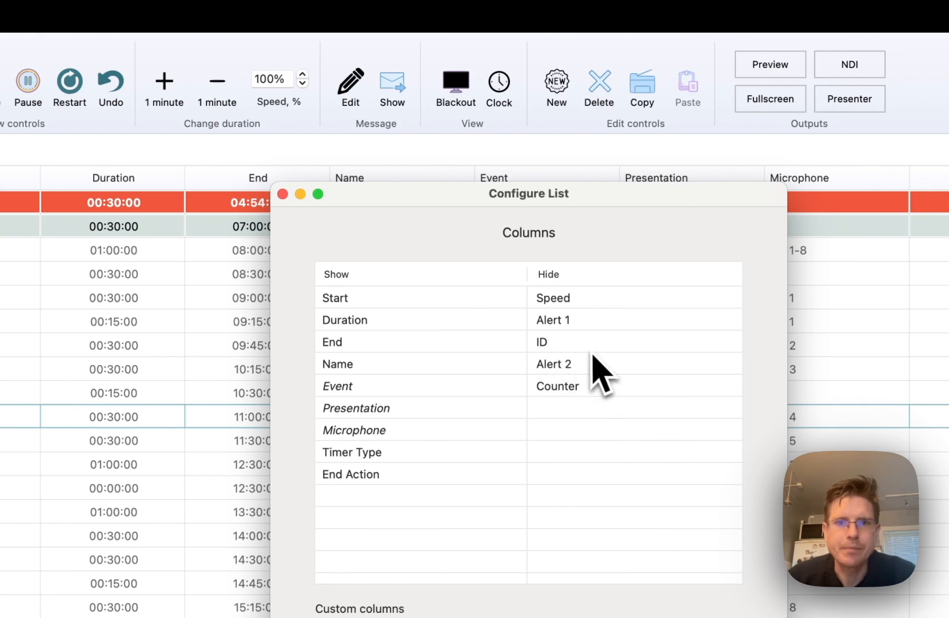
click(596, 324)
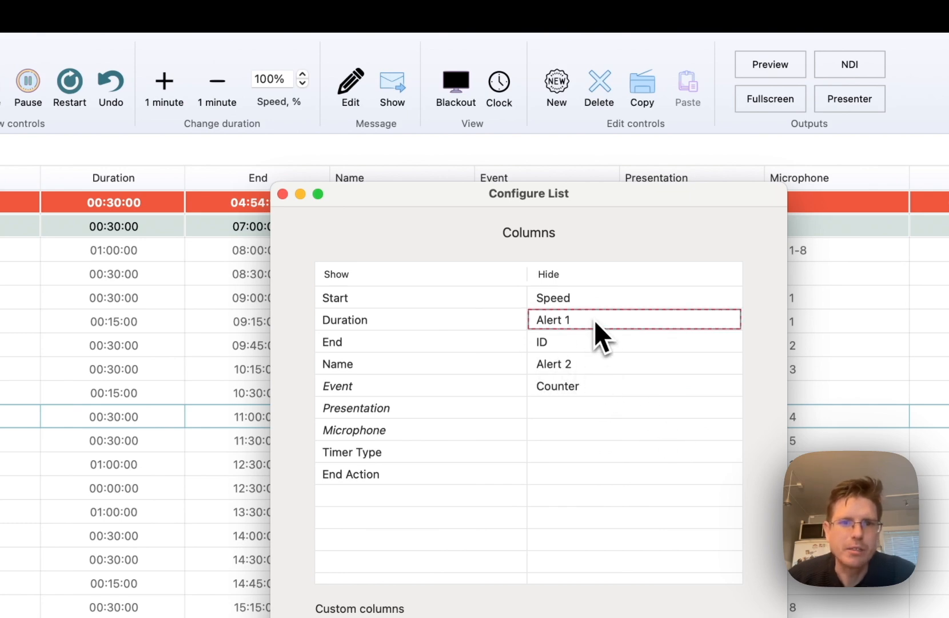
drag(596, 323, 412, 478)
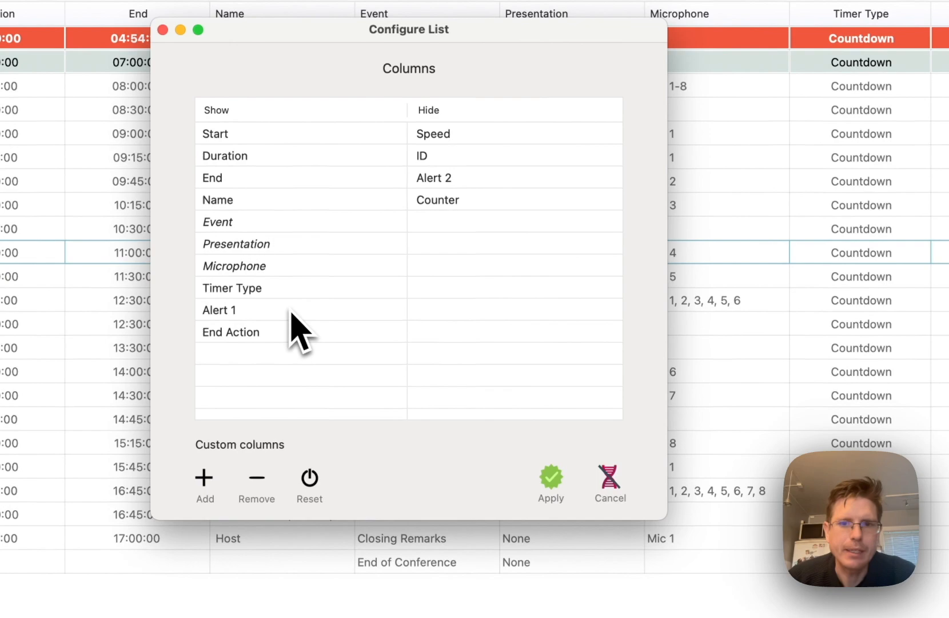
click(551, 477)
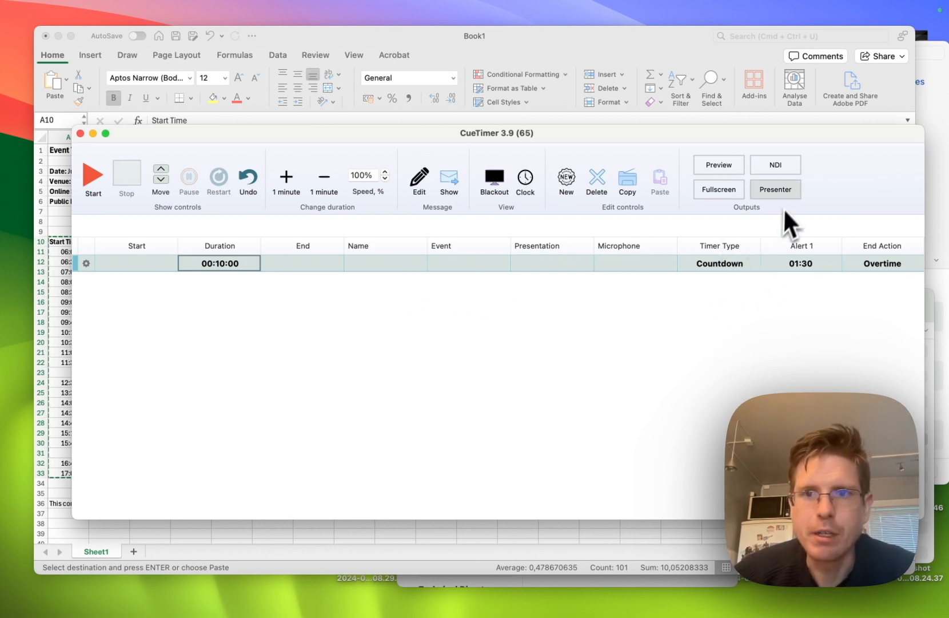
Turn on the Presenter and Preview outputs and place their two timer overlays side by side over the CueTimer window.
click(787, 192)
mouse_move(120, 532)
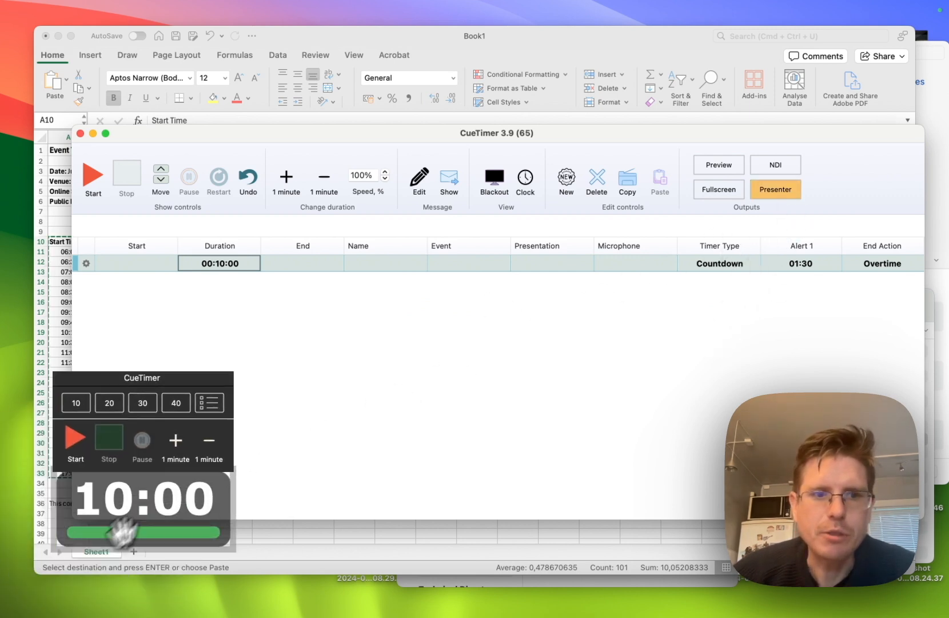
drag(120, 532, 811, 340)
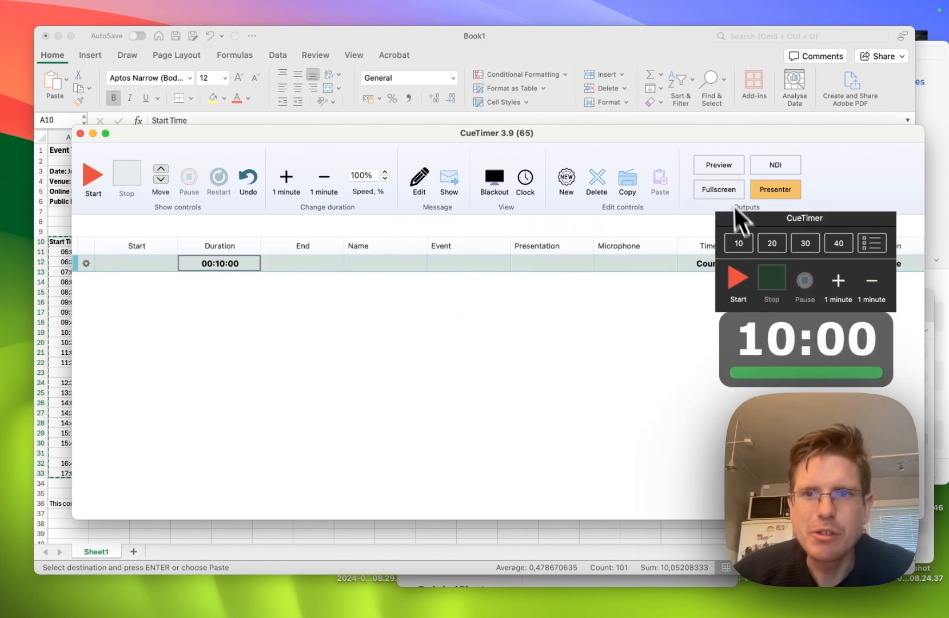
click(722, 167)
drag(407, 354, 467, 343)
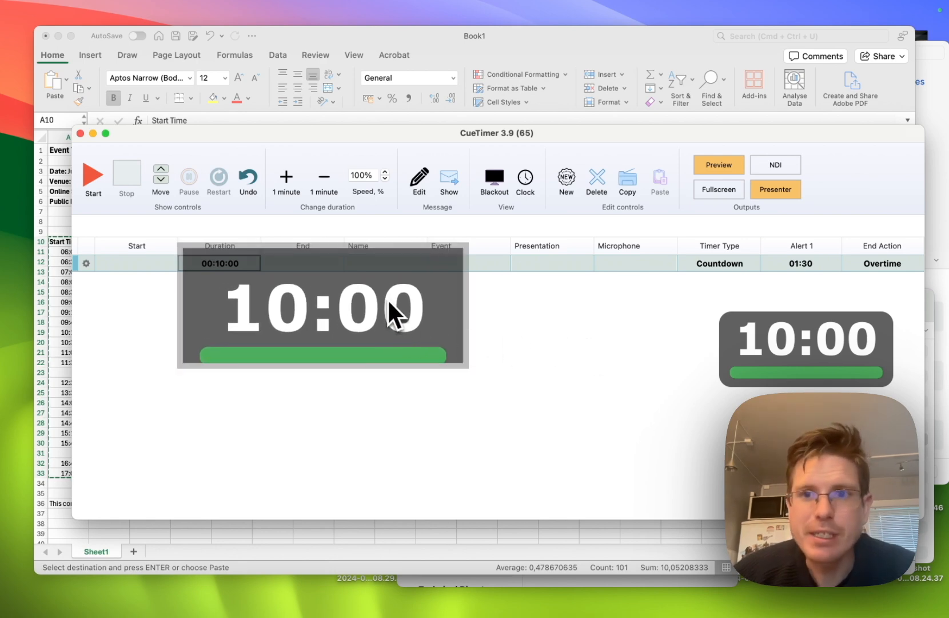
mouse_move(758, 360)
drag(758, 361, 635, 305)
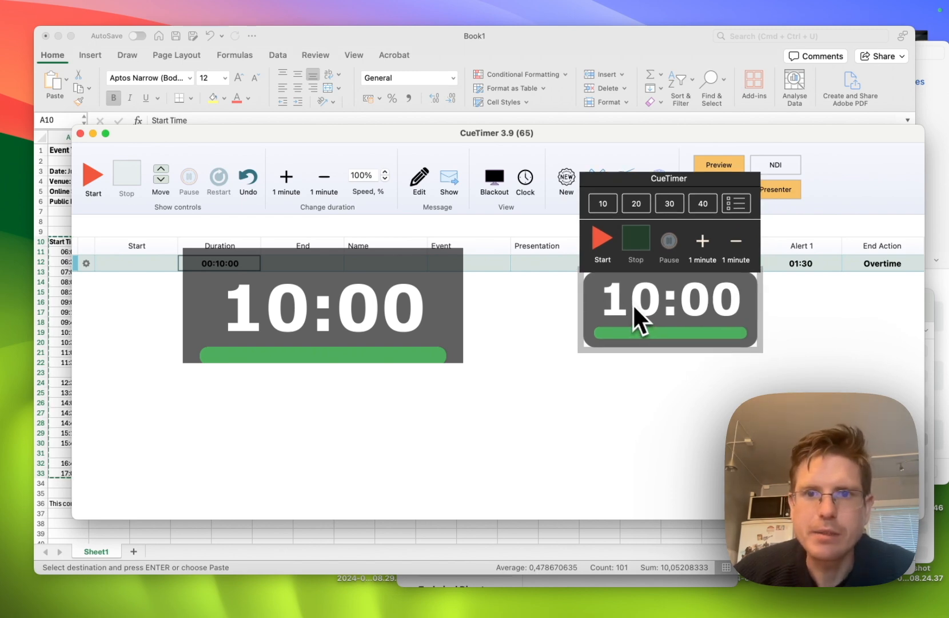
Start and stop the 10-minute countdown from the Presenter overlay's controls, turning off the Preview output while it runs.
click(599, 243)
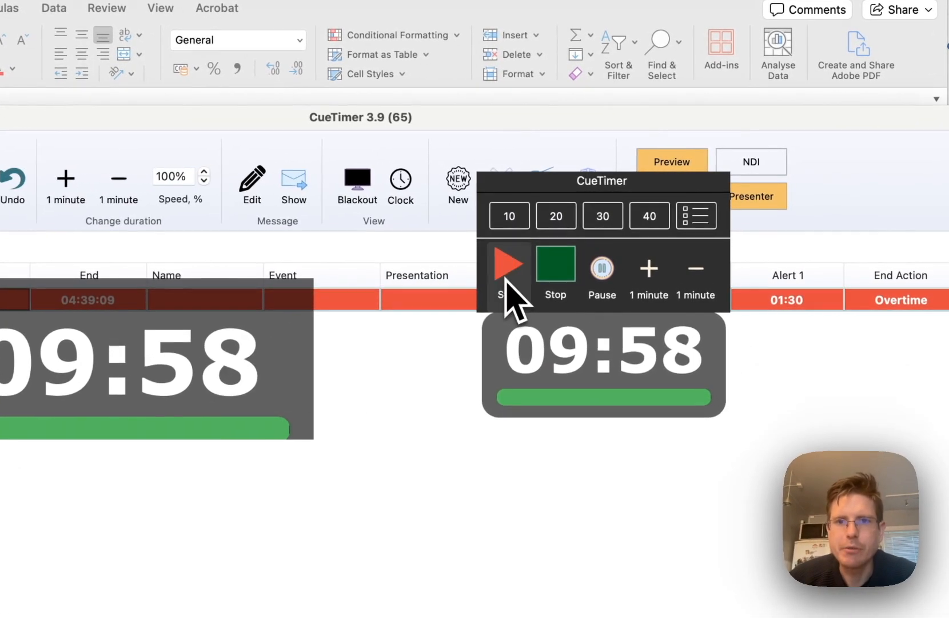
click(687, 167)
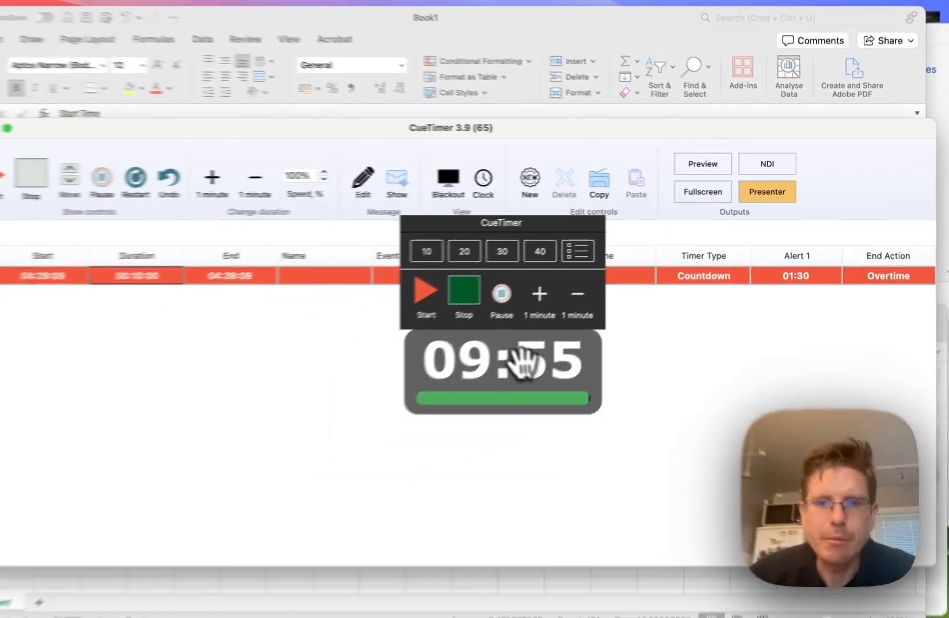
click(555, 264)
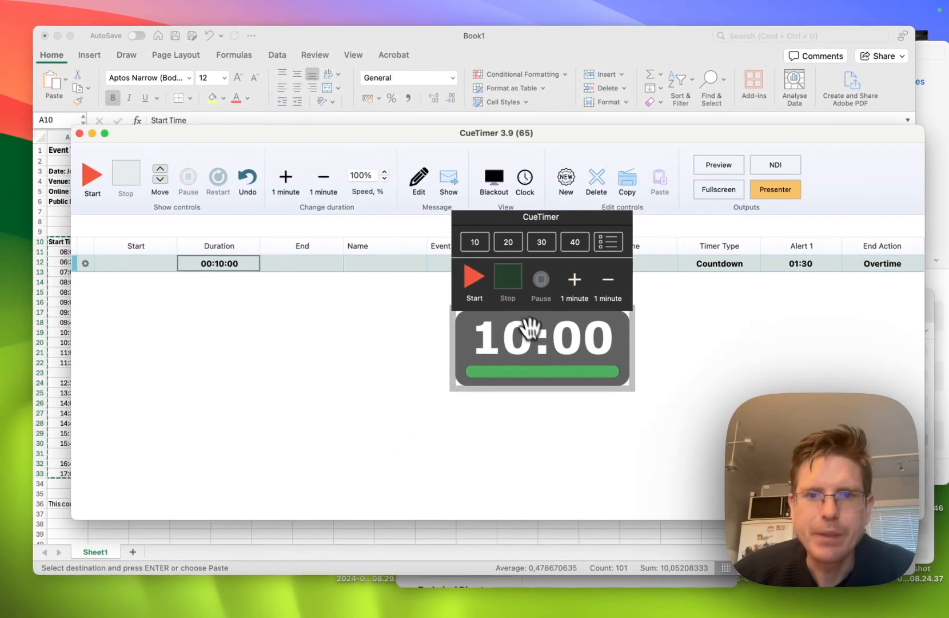
Launch Microsoft PowerPoint while keeping the 10-minute Presenter timer overlay on screen.
mouse_move(500, 615)
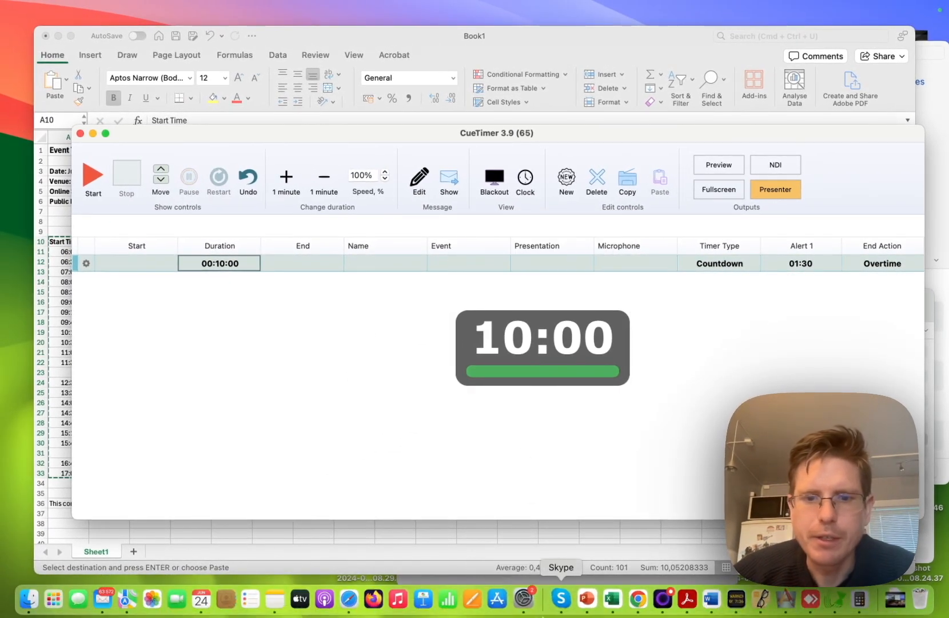
key(super+space)
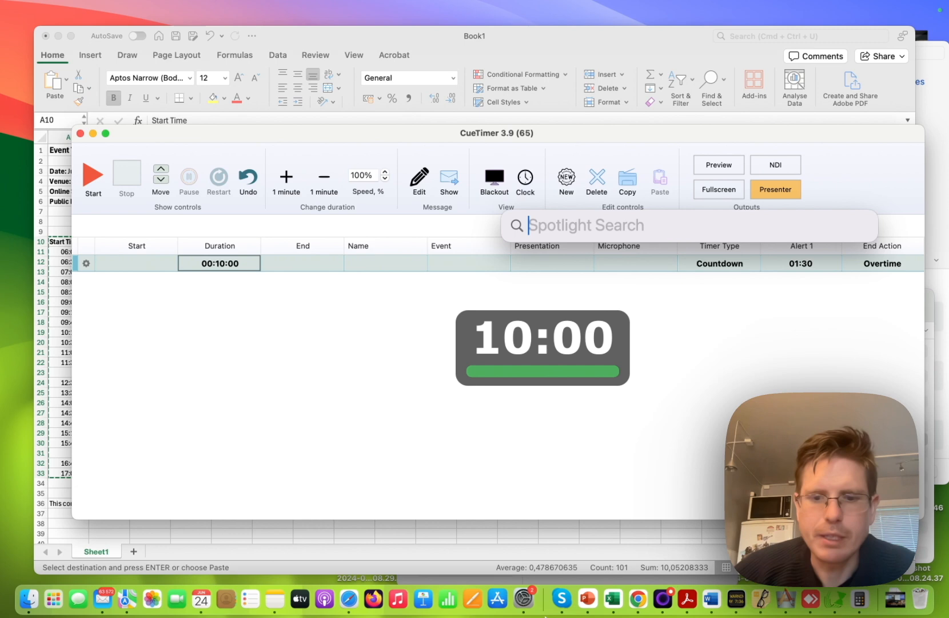
text(powerpoint)
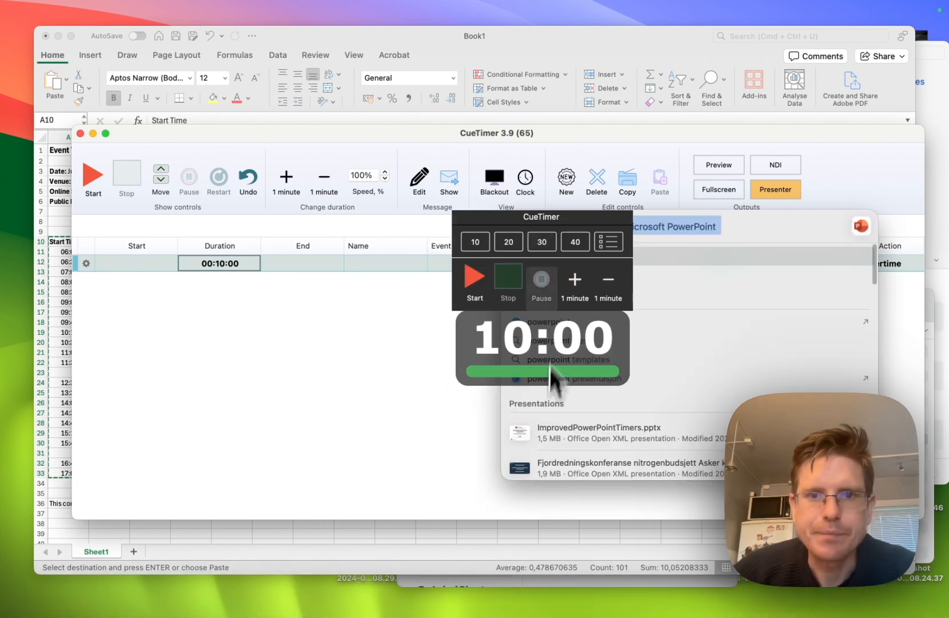
key(Return)
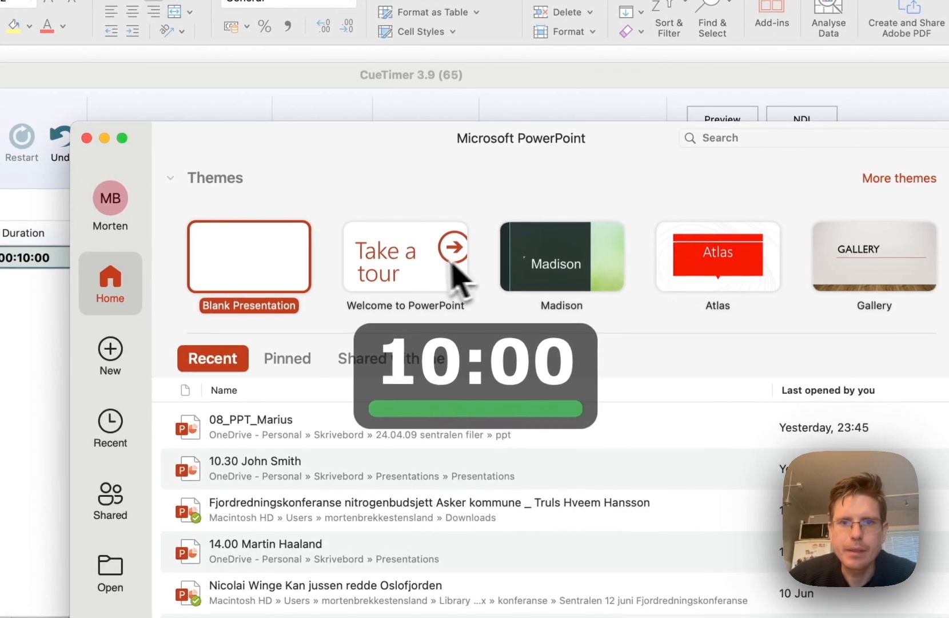
Create a presentation from the Welcome to PowerPoint template and reposition the Presenter timer overlay over its title slide's heading.
click(426, 272)
double_click(420, 251)
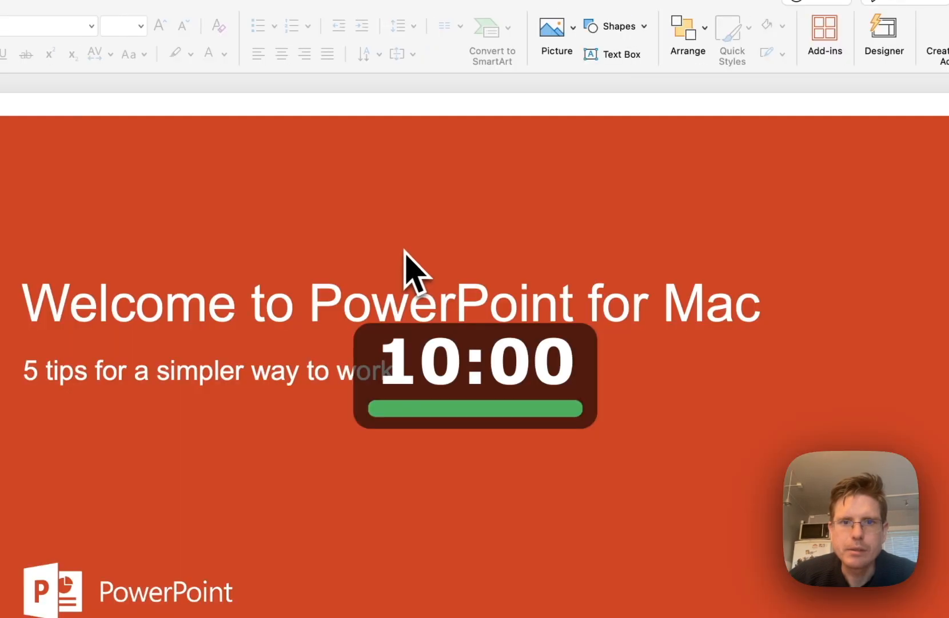
mouse_move(463, 355)
drag(471, 343, 375, 327)
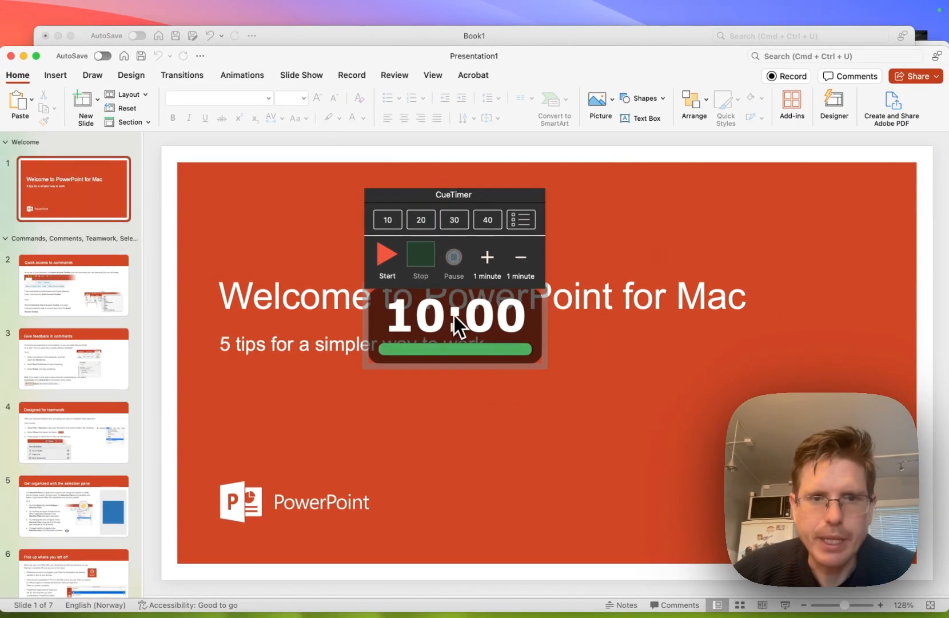